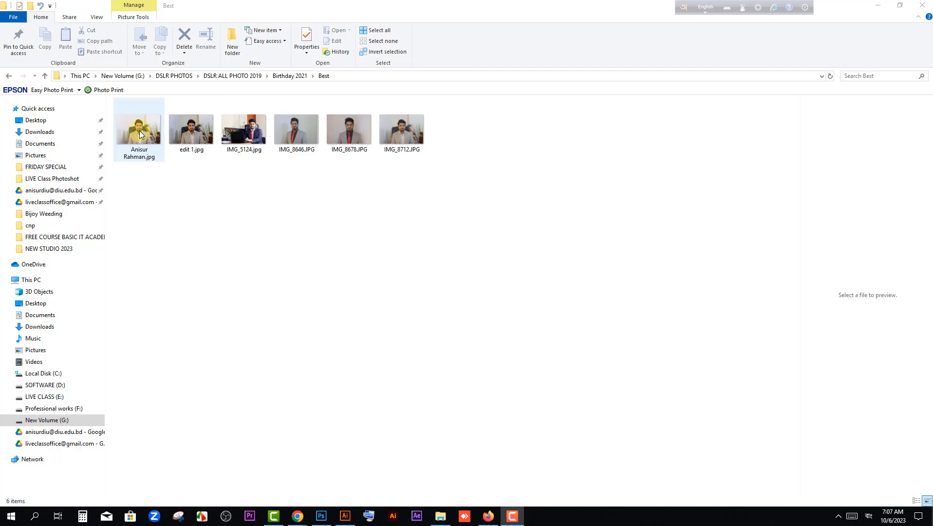
Preview the first portrait photo in the Best folder at full size, and close the viewer
click(140, 135)
key(Return)
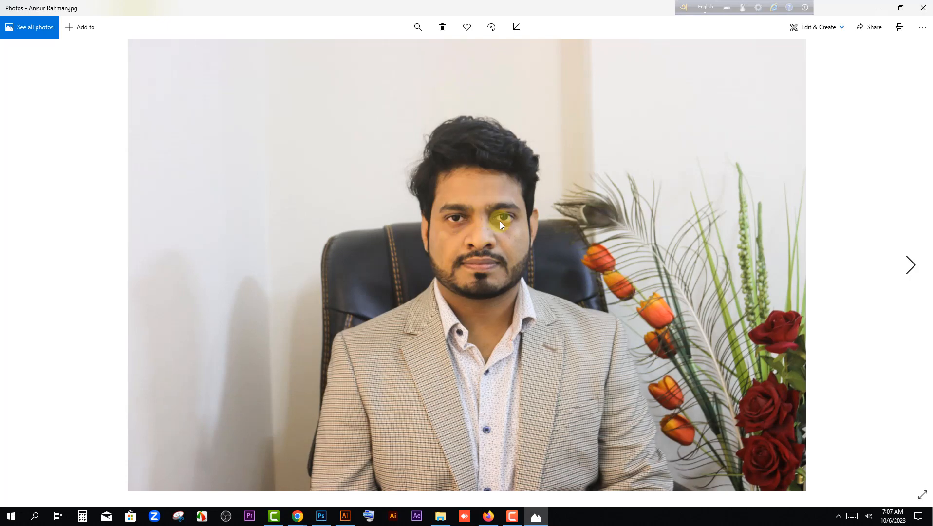
click(923, 8)
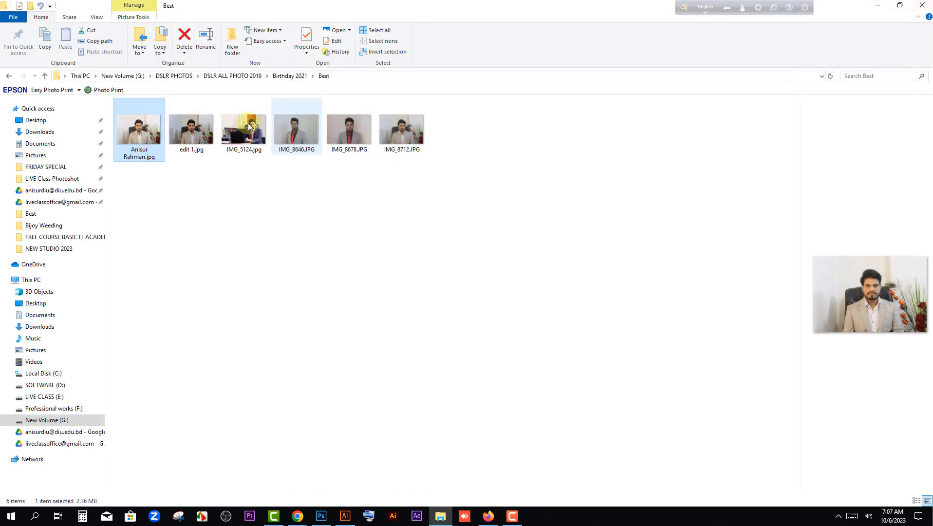
Open the first portrait photo from the Best folder in Adobe Photoshop
right_click(139, 138)
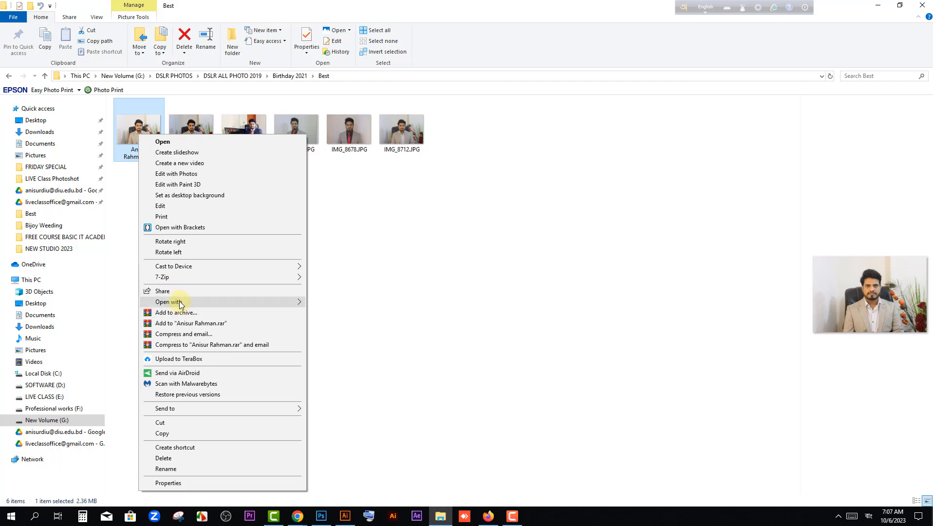
mouse_move(177, 302)
click(350, 314)
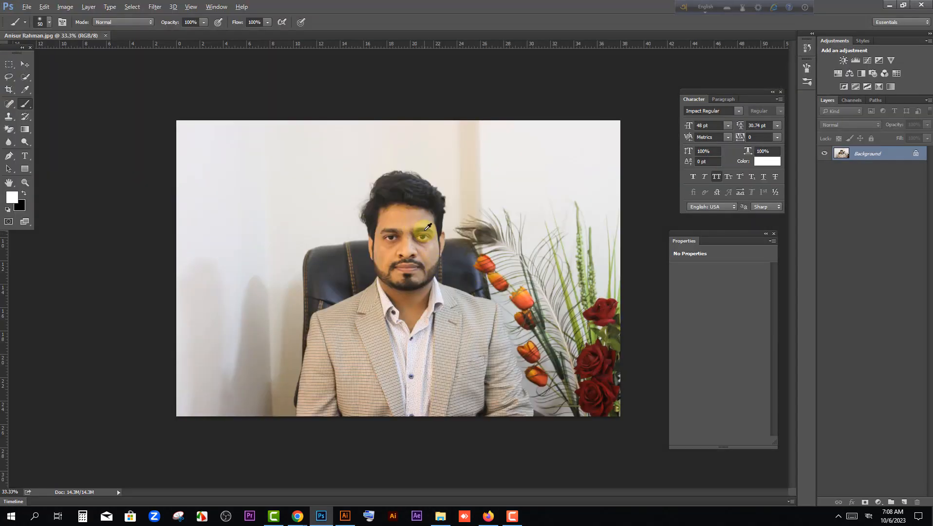
Remove the dark blemish on the bridge of the nose with the Spot Healing Brush at a size of 8 px
scroll(415, 222, up, 2)
key(j)
scroll(415, 222, up, 5)
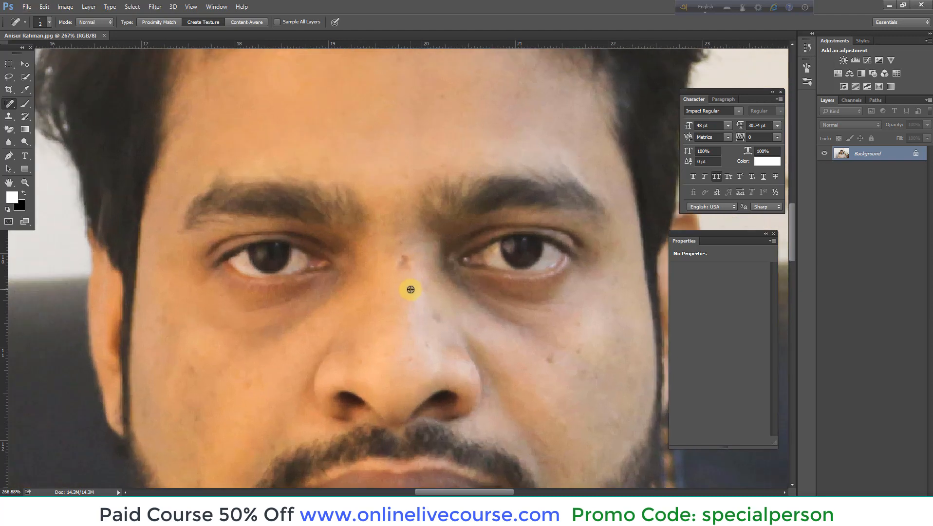
alt+click(410, 290)
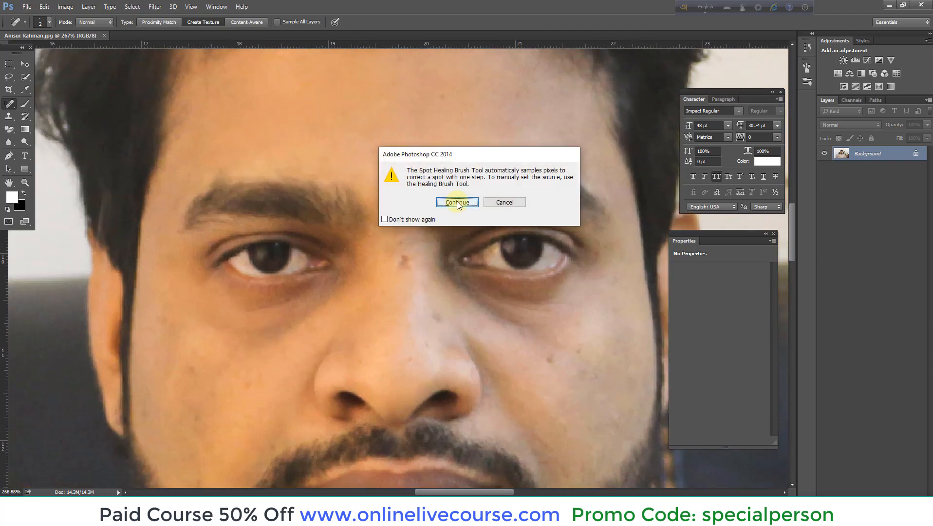
click(456, 202)
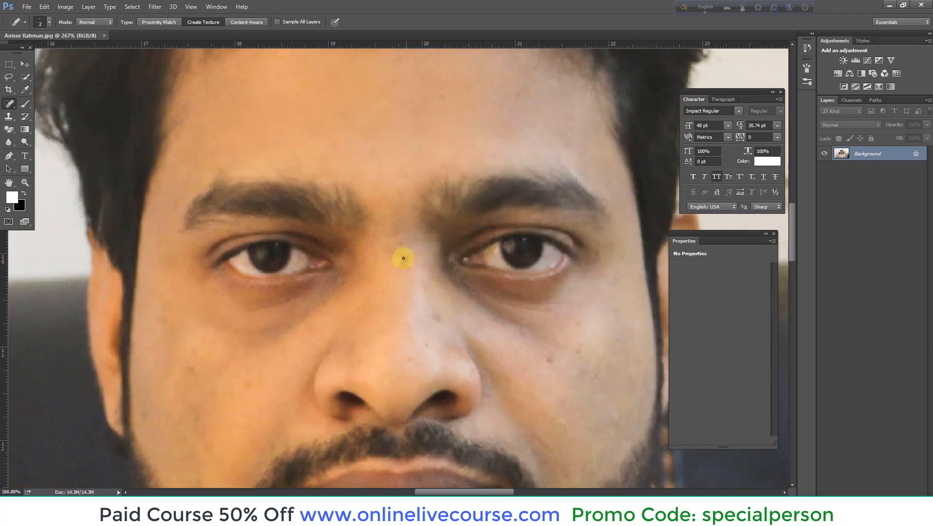
right_click(411, 273)
drag(420, 292, 424, 293)
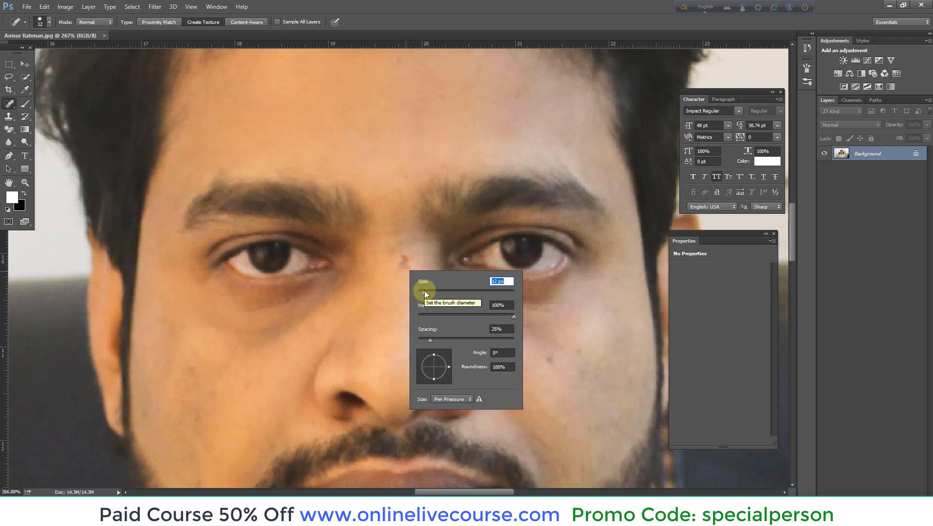
drag(424, 290, 421, 292)
key(Return)
click(402, 259)
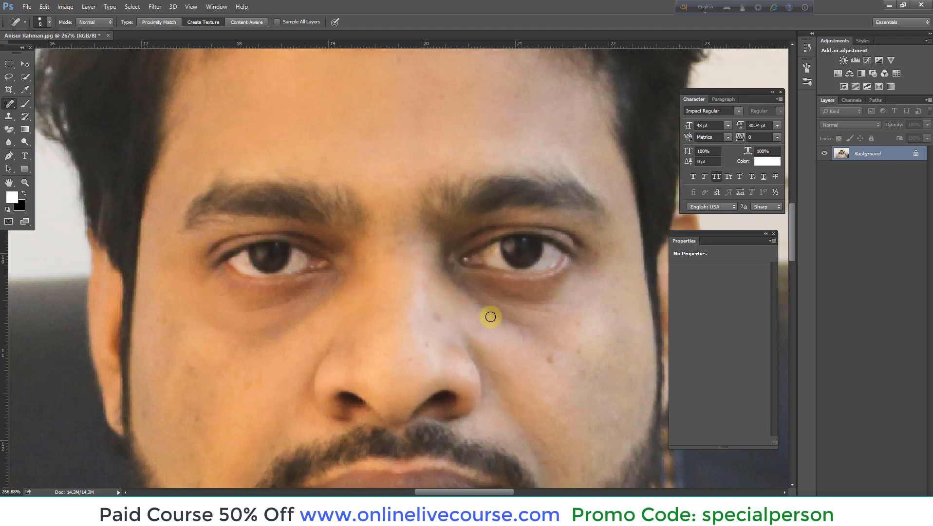
Duplicate the Background layer as "Background copy" in the same document
scroll(470, 311, down, 3)
scroll(470, 311, down, 3)
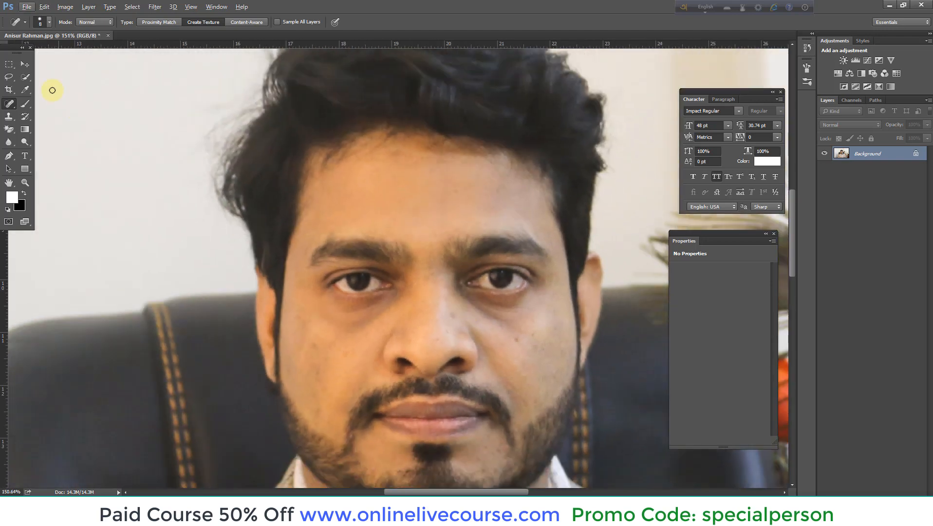
click(25, 64)
scroll(380, 231, down, 2)
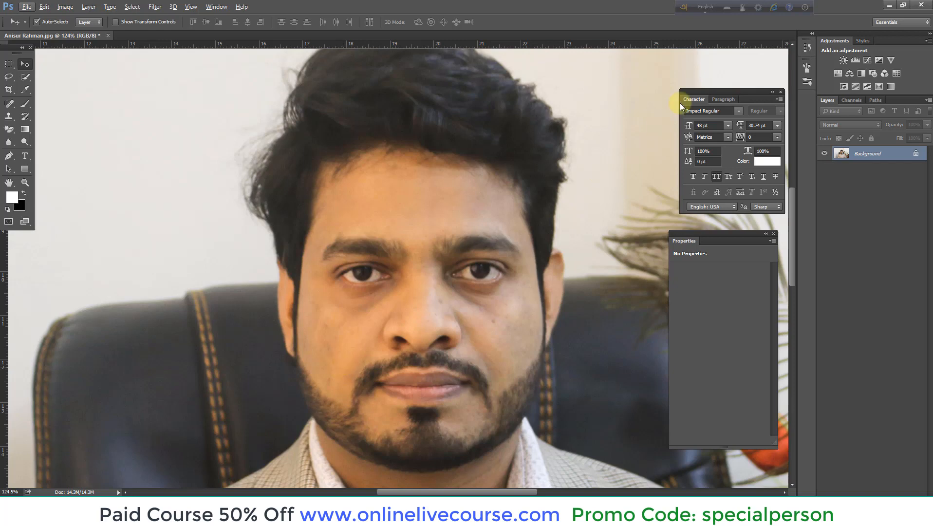
right_click(872, 154)
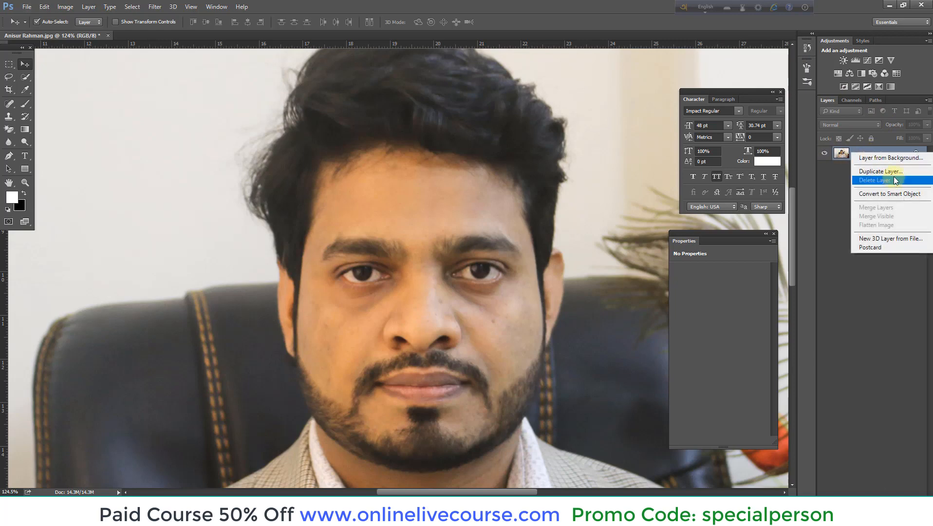
click(894, 172)
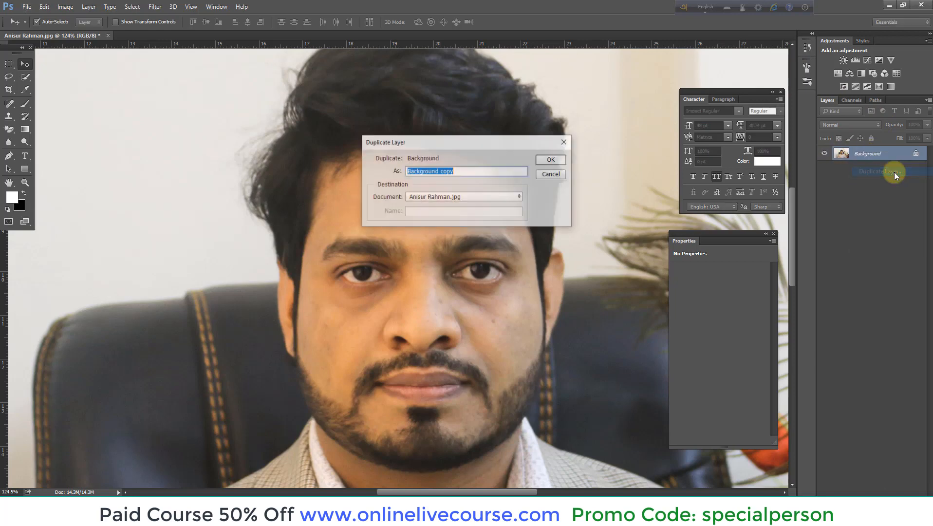
click(553, 159)
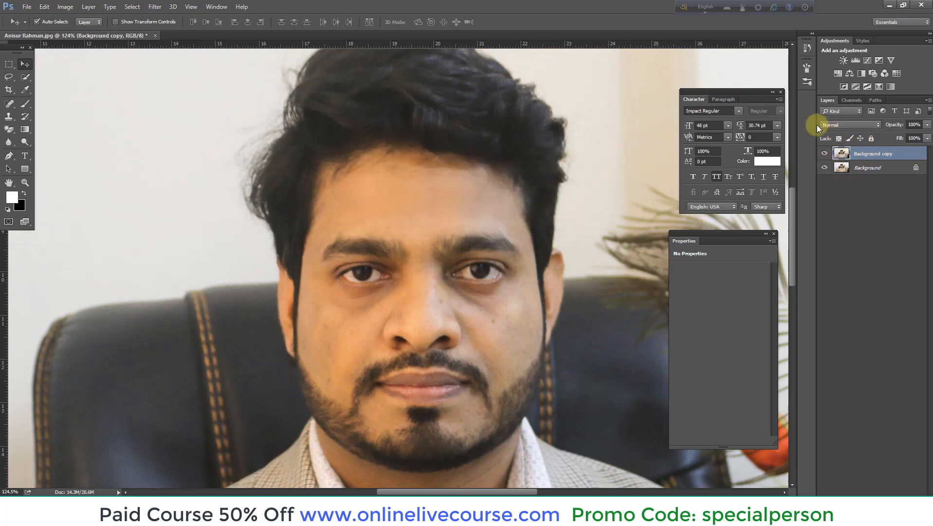
Set the Background copy layer's blend mode to Vivid Light and invert its colours
click(833, 126)
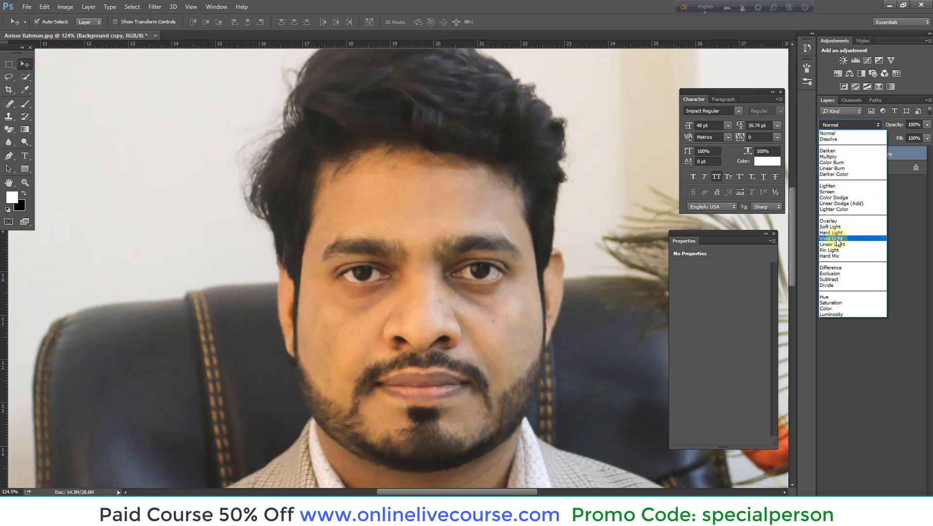
click(836, 239)
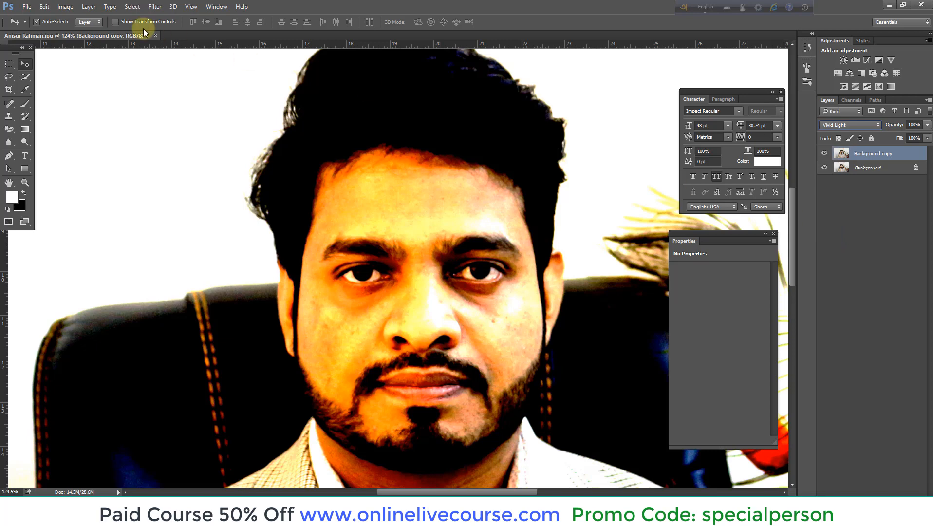
click(66, 8)
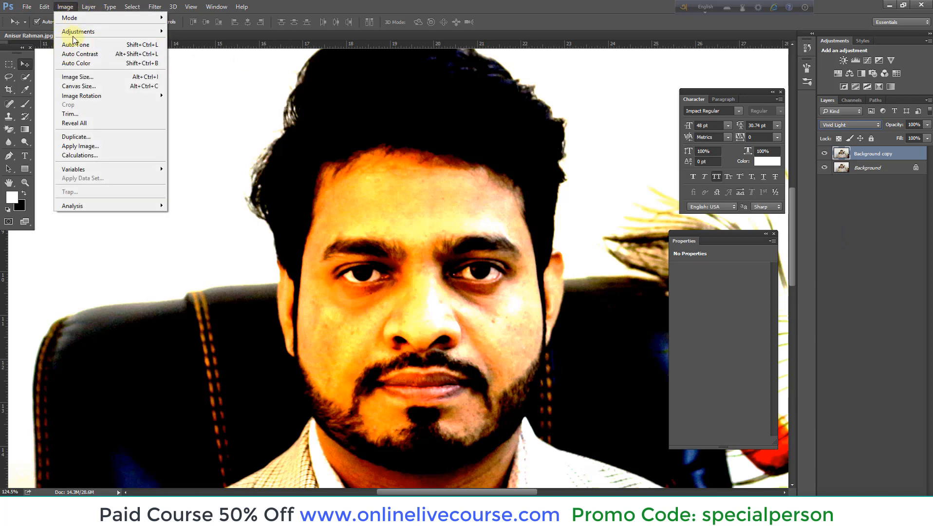
mouse_move(75, 32)
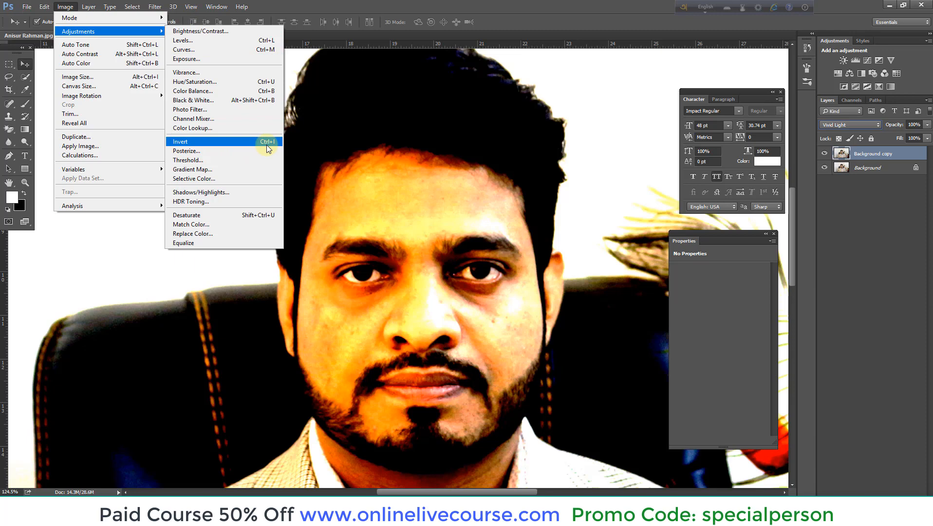
click(194, 146)
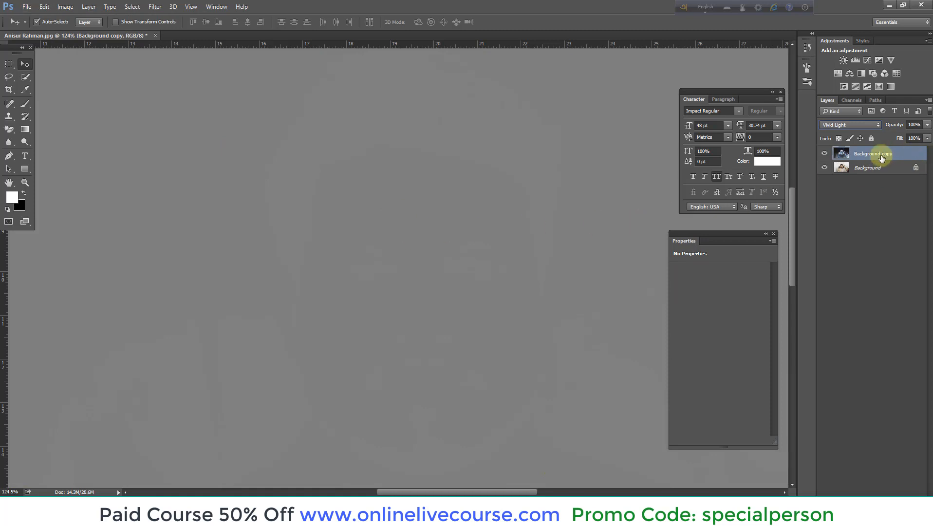
Apply a High Pass filter with a radius of 4.8 pixels to the Background copy layer
click(154, 8)
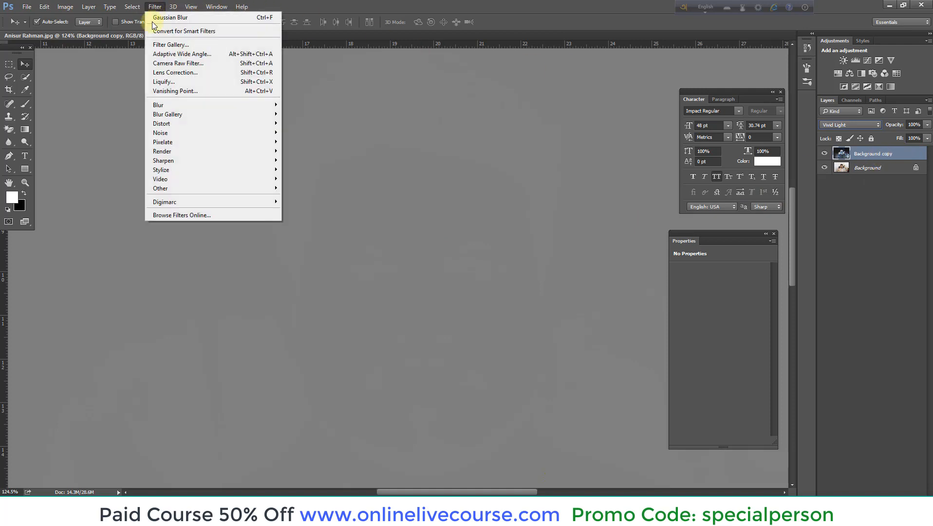
mouse_move(160, 181)
mouse_move(223, 190)
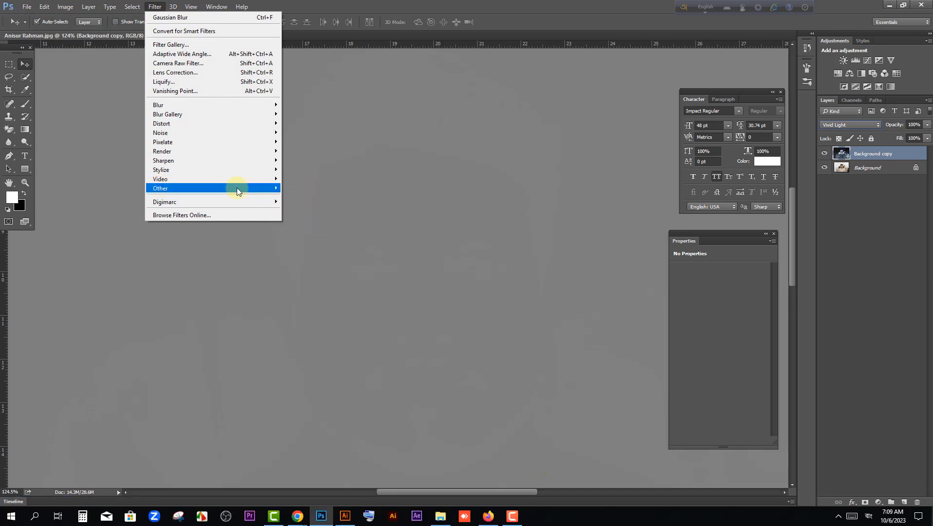
click(300, 196)
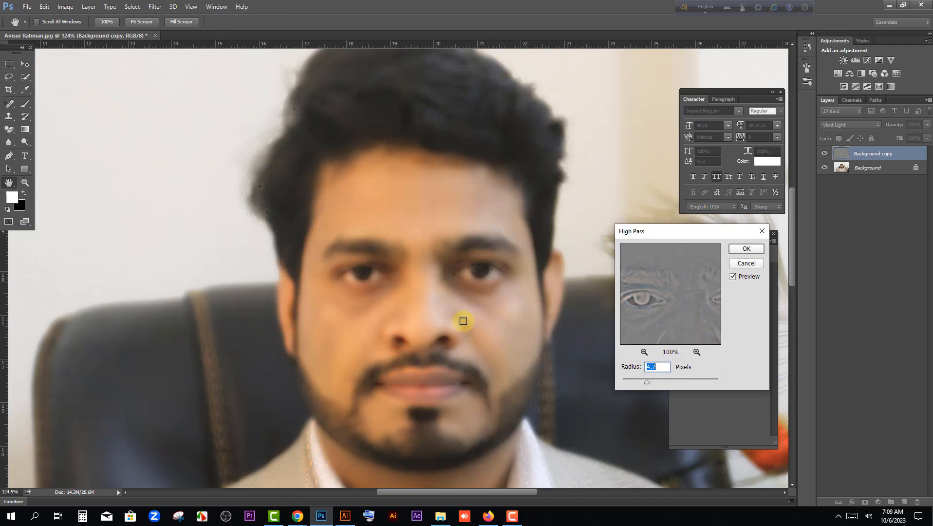
drag(679, 235, 686, 191)
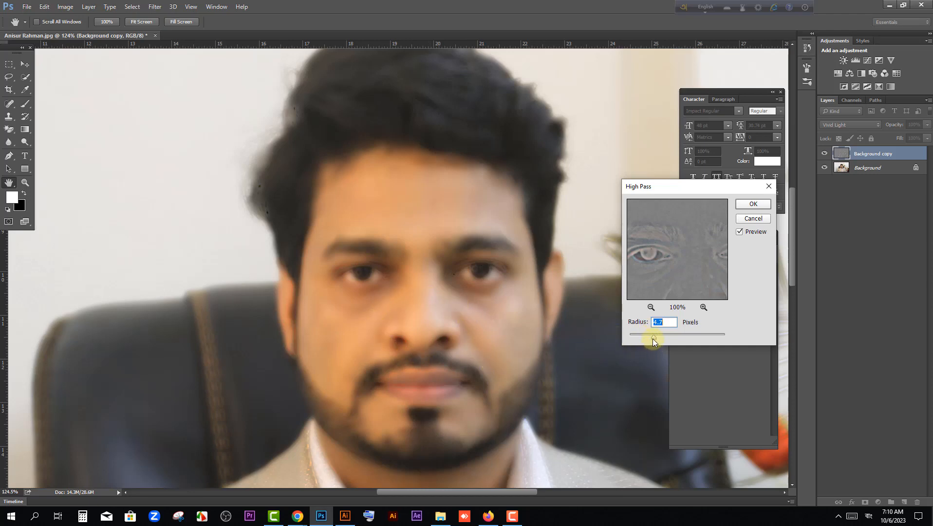
drag(650, 339, 648, 339)
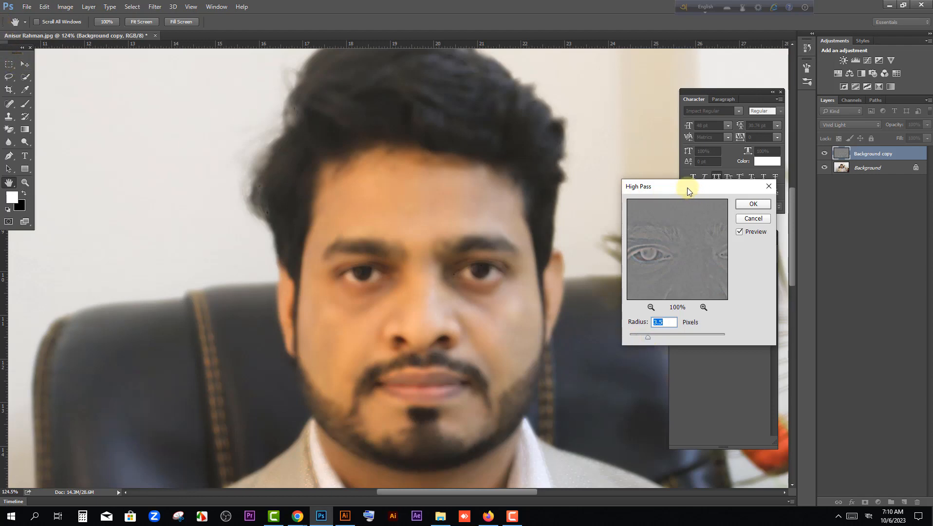
drag(687, 187, 620, 162)
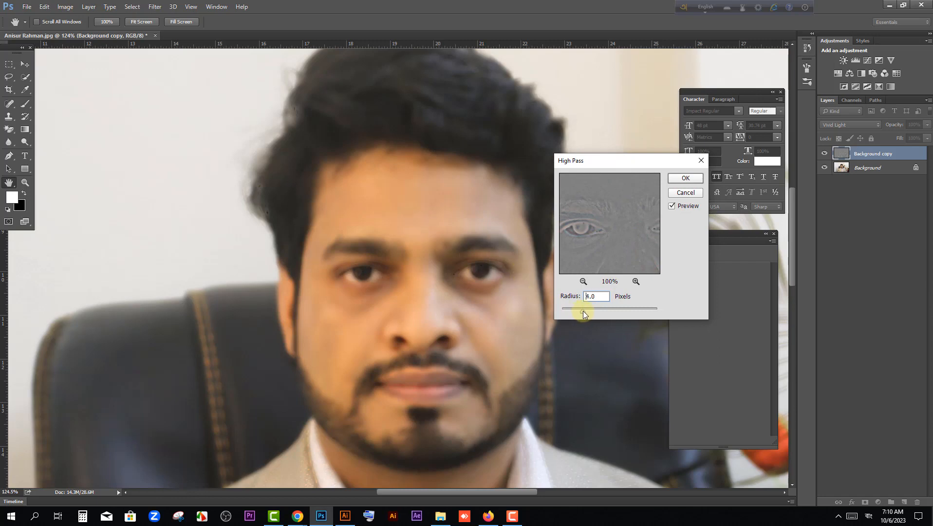
drag(583, 311, 606, 310)
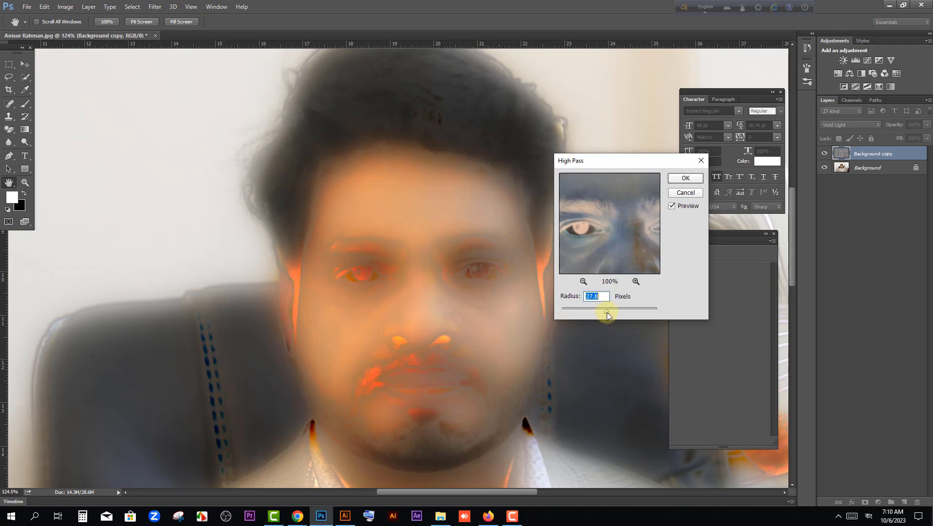
drag(607, 312, 593, 312)
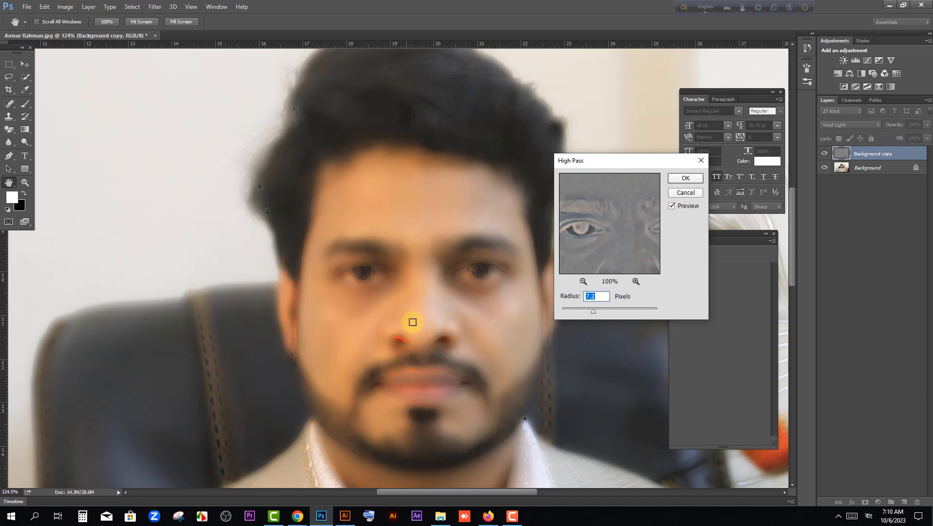
drag(589, 311, 587, 311)
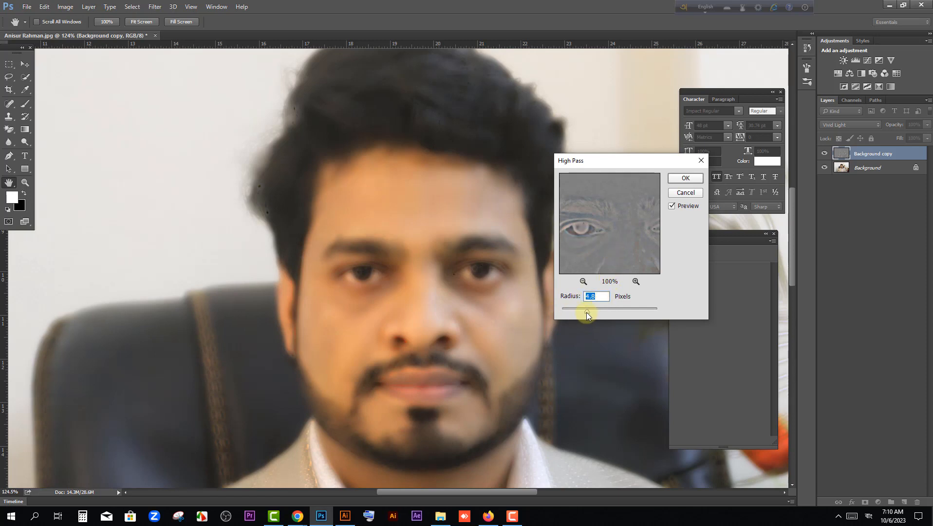
click(686, 178)
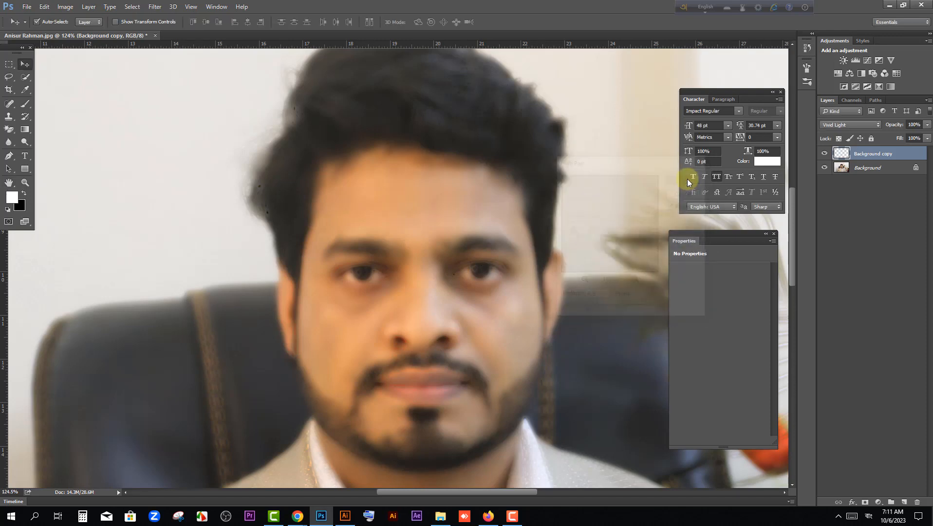
Apply a Gaussian Blur of a few pixels to the Background copy layer, tuning the radius against the preview to bring back facial detail
click(156, 7)
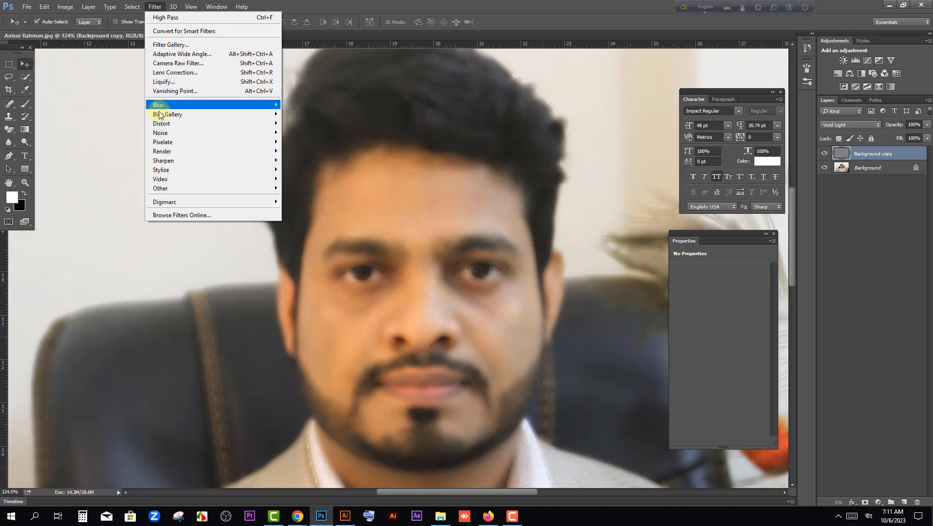
mouse_move(160, 106)
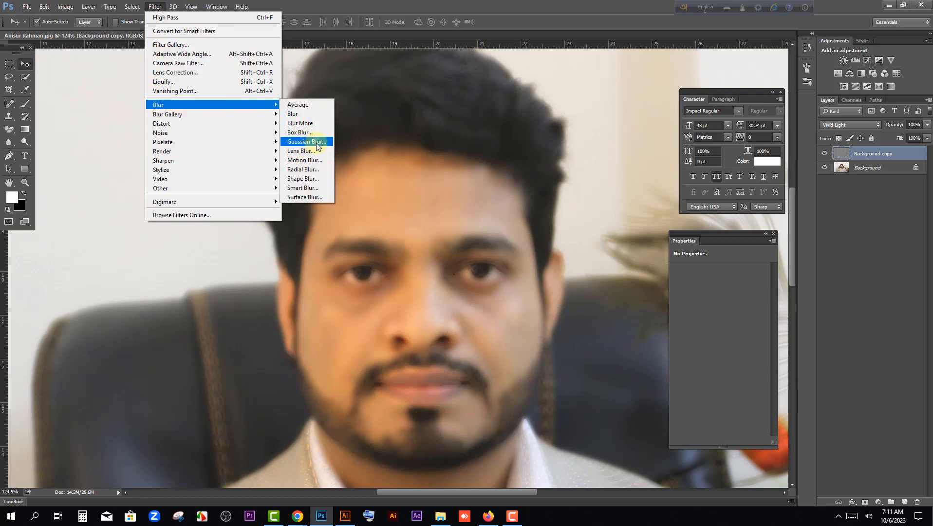
click(301, 142)
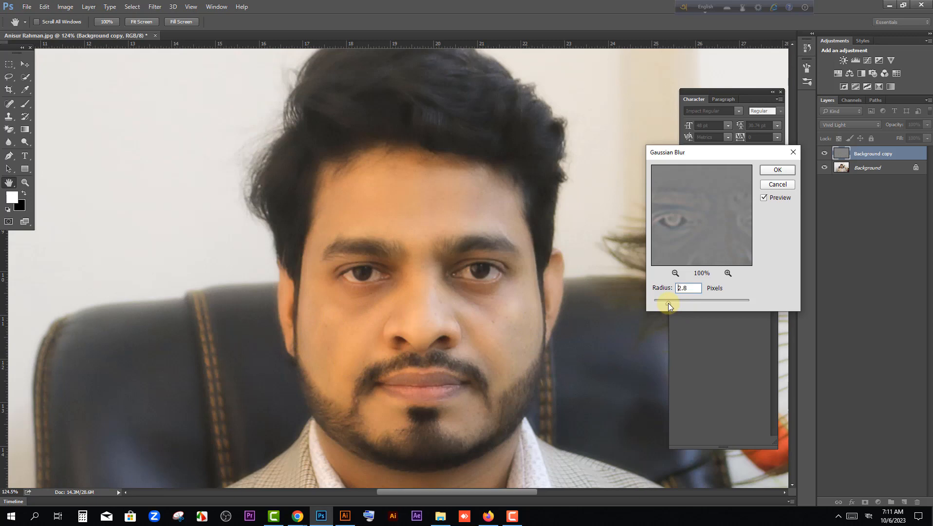
drag(670, 303, 677, 302)
drag(664, 302, 661, 302)
click(778, 170)
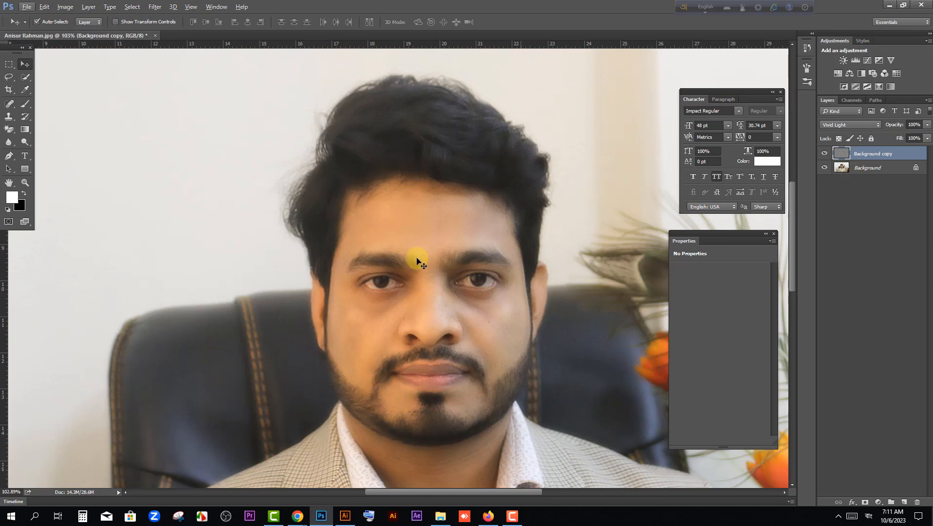
Add a white layer mask to the Background copy layer
scroll(389, 263, down, 3)
scroll(391, 263, down, 3)
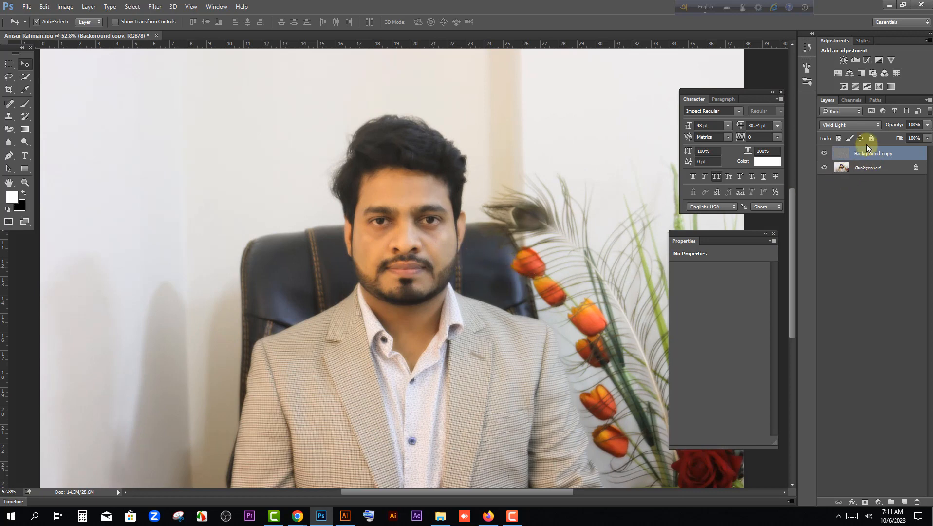
click(865, 502)
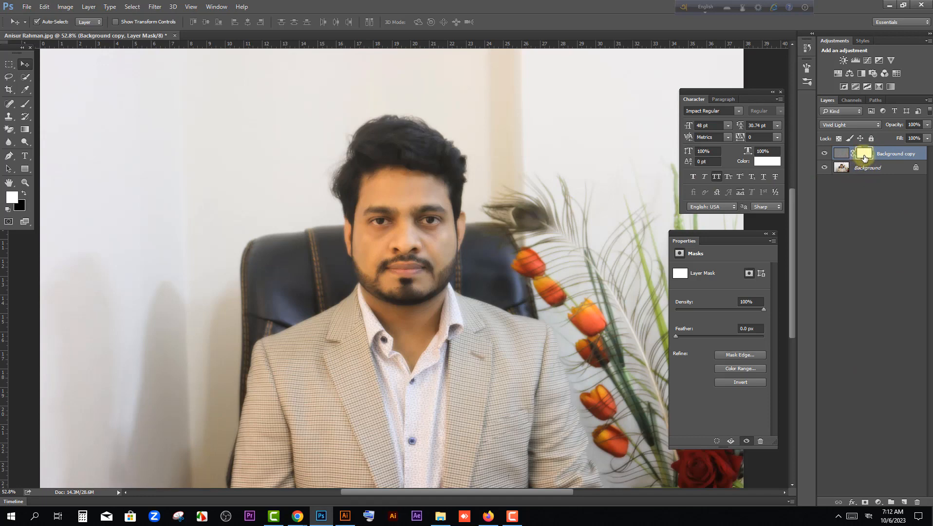
Invert the Background copy layer's mask to black, hiding the smoothing effect
click(66, 7)
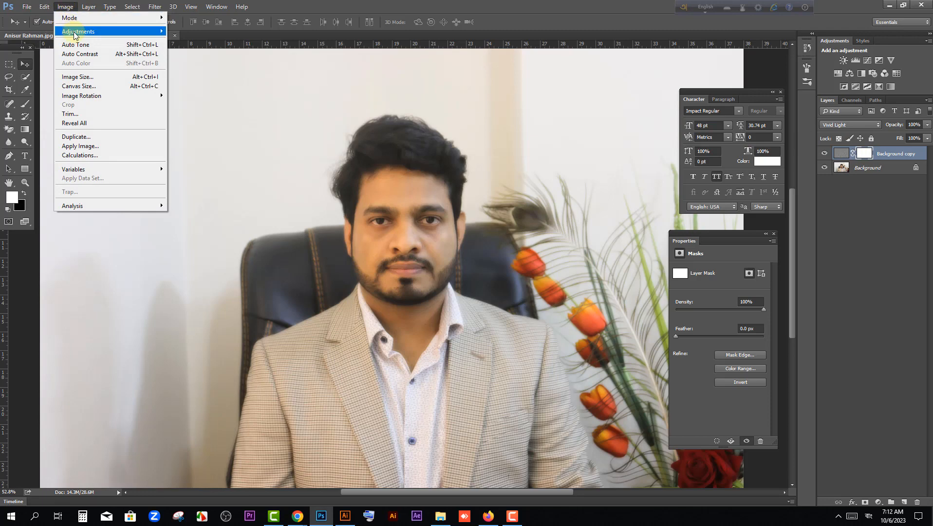
mouse_move(77, 35)
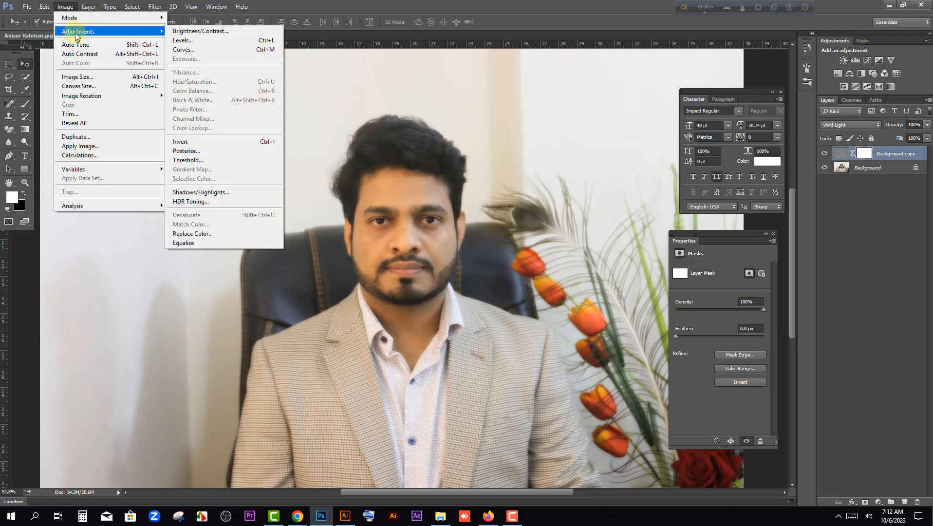
click(189, 143)
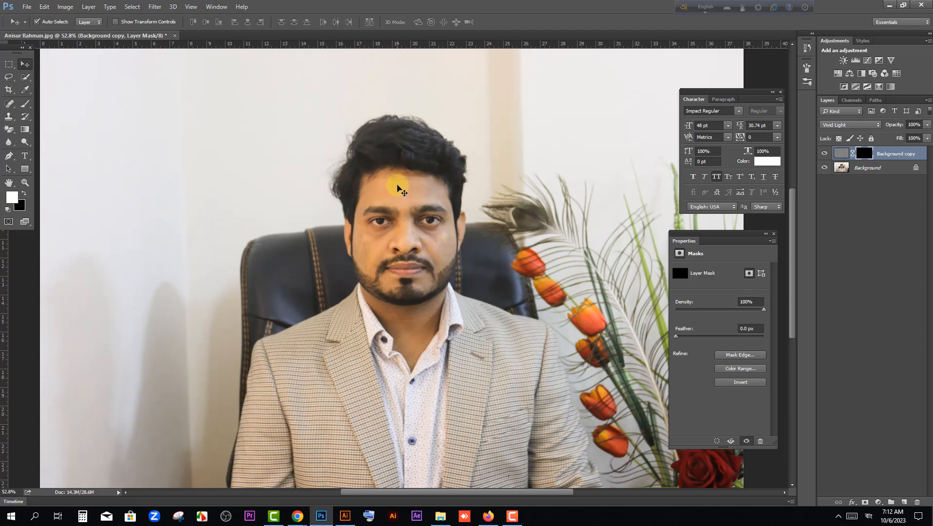
Set up the Brush tool with a soft 50 px tip, 0% hardness and 60% flow
scroll(416, 184, up, 5)
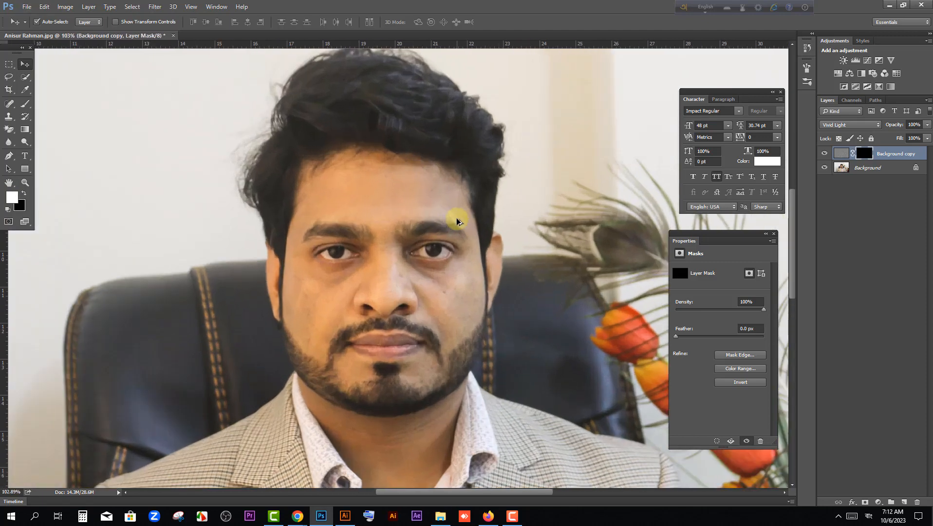
click(24, 104)
click(67, 102)
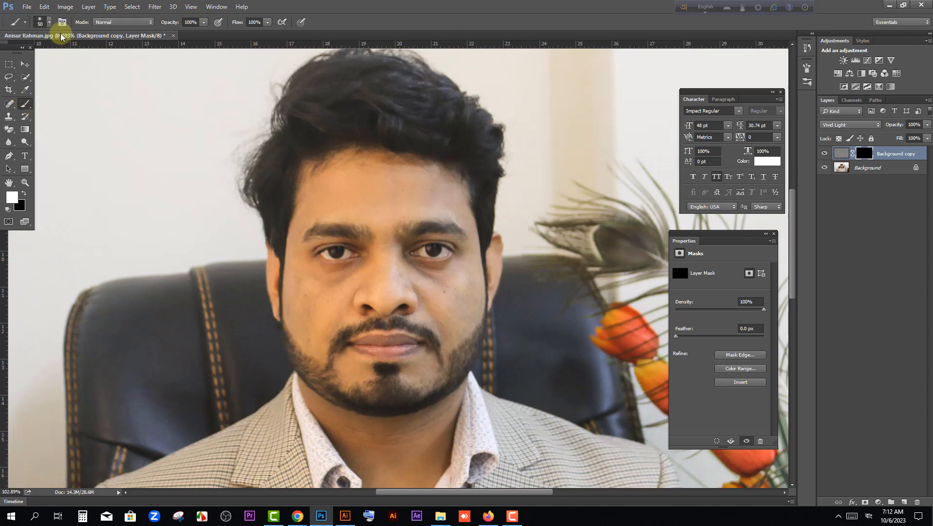
click(50, 23)
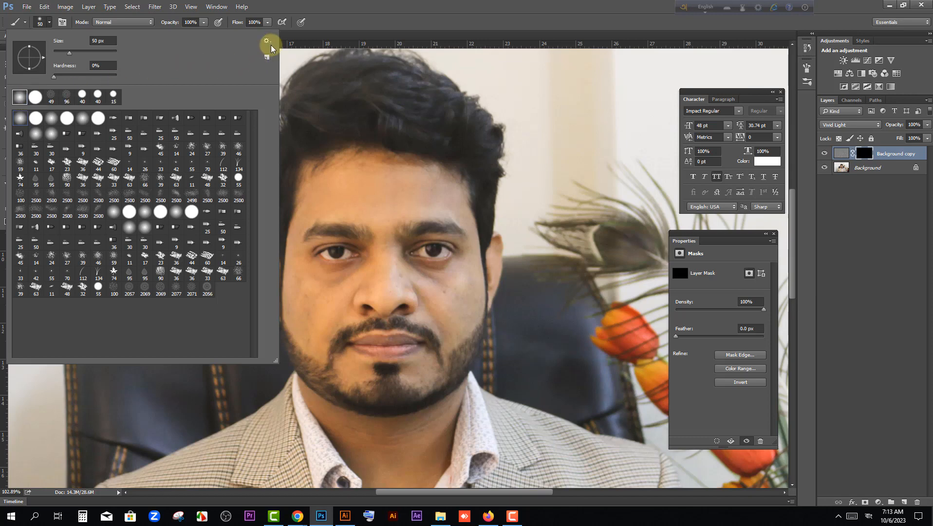
click(300, 34)
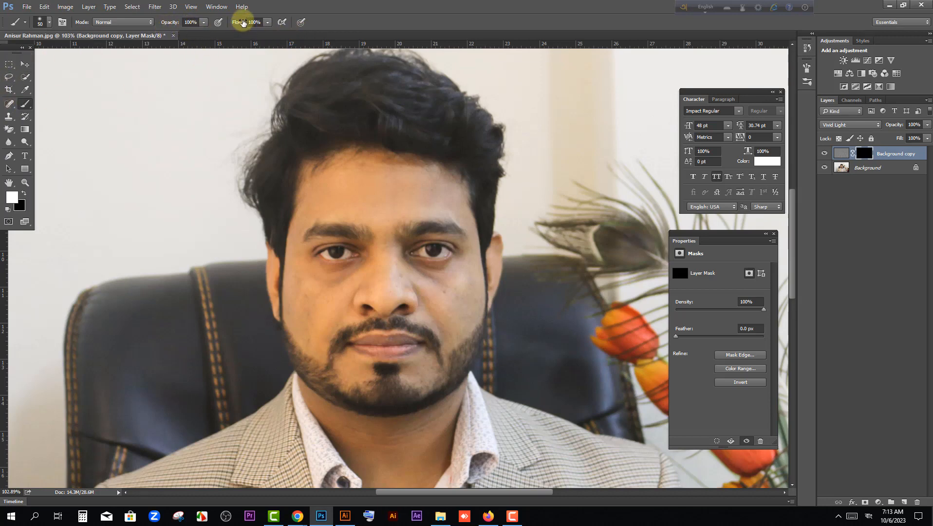
click(268, 23)
drag(268, 24, 246, 35)
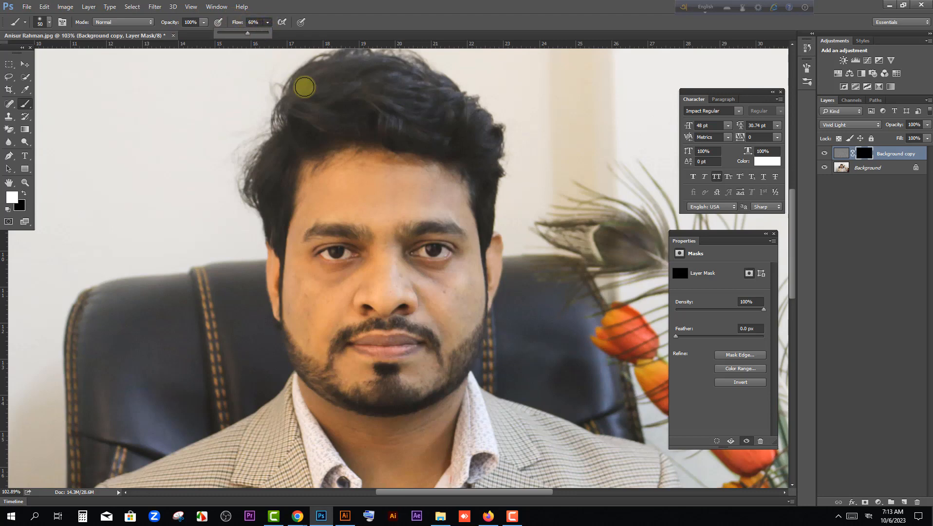
Brush white on the layer mask over the cheek beneath the eye, raising the brush flow to 100%
scroll(403, 260, up, 3)
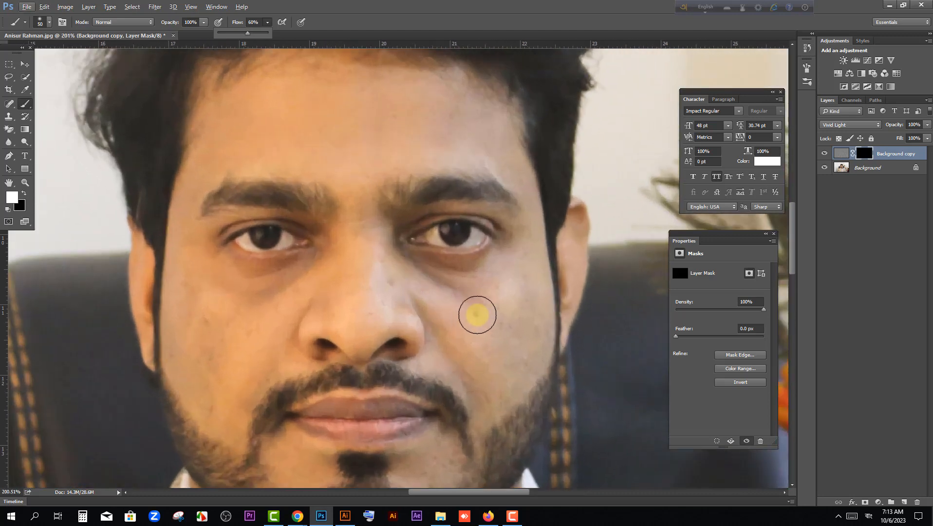
mouse_move(489, 301)
mouse_down()
mouse_move(475, 330)
mouse_move(486, 297)
mouse_move(478, 290)
mouse_move(511, 302)
mouse_move(482, 306)
mouse_up()
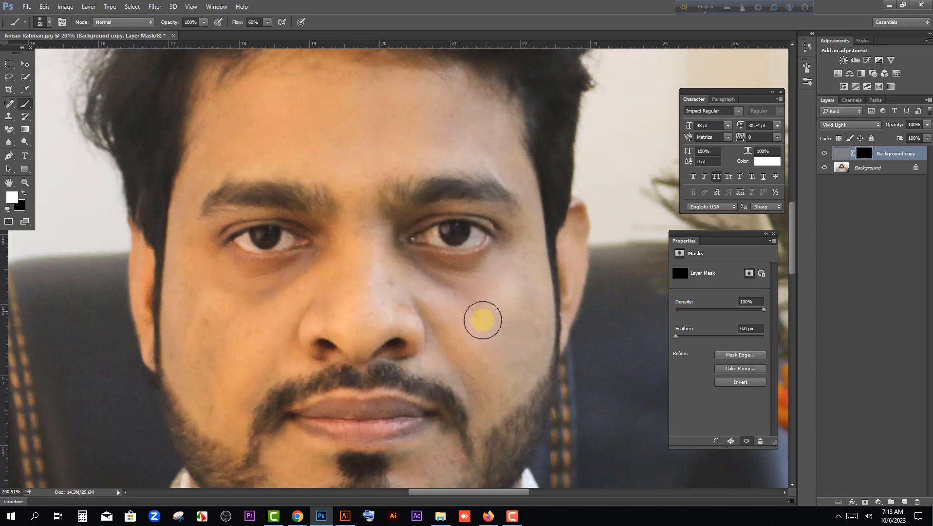
click(267, 22)
drag(267, 33, 288, 33)
mouse_move(473, 318)
mouse_down()
mouse_move(488, 294)
mouse_move(479, 342)
mouse_move(523, 292)
mouse_move(520, 306)
mouse_move(497, 186)
mouse_move(443, 128)
mouse_move(316, 101)
mouse_move(444, 108)
mouse_move(347, 91)
mouse_move(485, 130)
mouse_move(525, 195)
mouse_move(529, 226)
mouse_move(497, 386)
mouse_move(517, 324)
mouse_move(478, 349)
mouse_move(522, 350)
mouse_move(536, 322)
mouse_move(524, 346)
mouse_move(475, 334)
mouse_up()
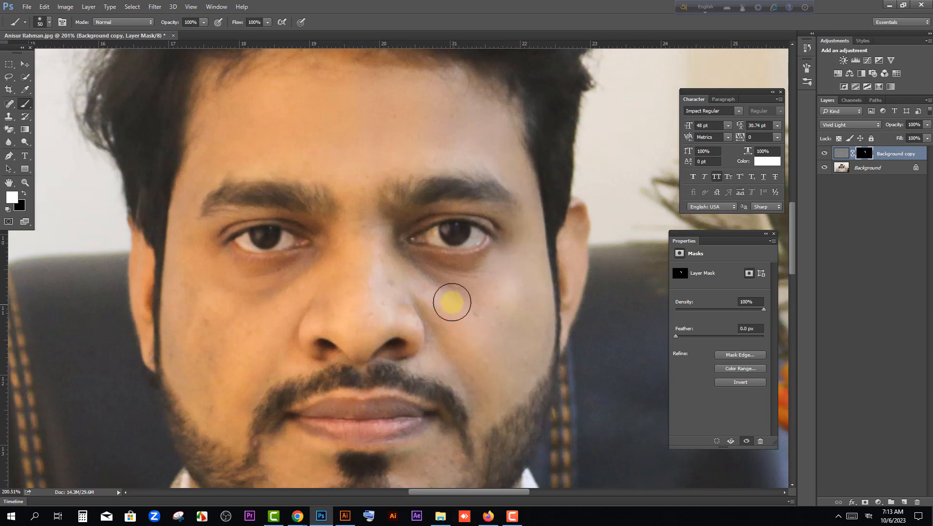
Brush white on the layer mask over the other cheek, the nose and the skin beneath both eyes
mouse_move(201, 260)
mouse_down()
mouse_move(203, 389)
mouse_move(204, 366)
mouse_move(248, 363)
mouse_move(183, 290)
mouse_move(202, 303)
mouse_move(282, 296)
mouse_up()
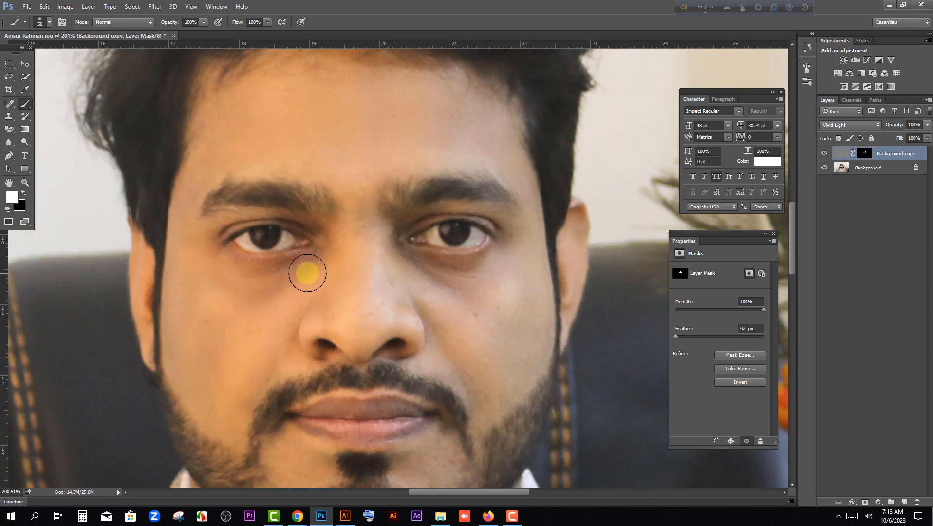
scroll(236, 310, down, 1)
mouse_move(360, 248)
mouse_down()
mouse_move(318, 305)
mouse_move(411, 311)
mouse_move(426, 325)
mouse_move(454, 317)
mouse_move(447, 297)
mouse_move(466, 328)
mouse_move(489, 306)
mouse_move(469, 262)
mouse_move(500, 251)
mouse_up()
scroll(452, 318, down, 2)
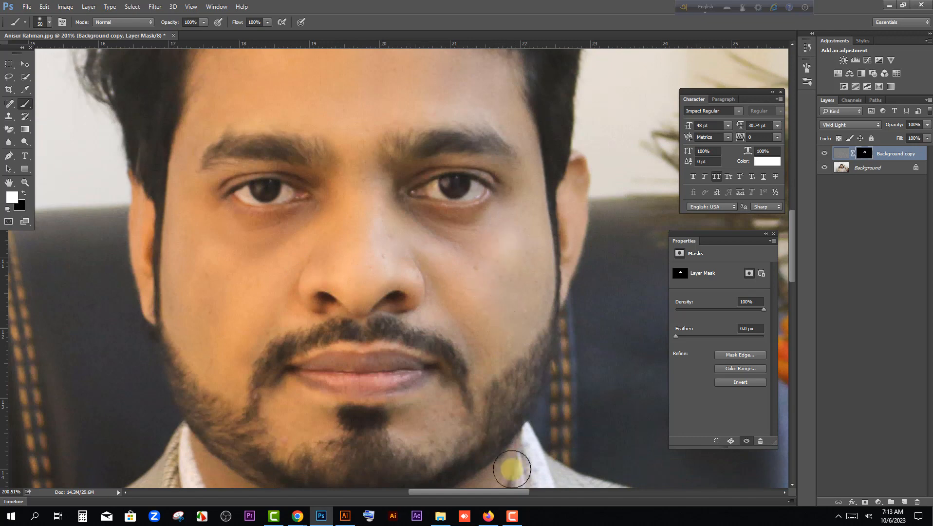
scroll(523, 297, up, 1)
scroll(536, 283, up, 2)
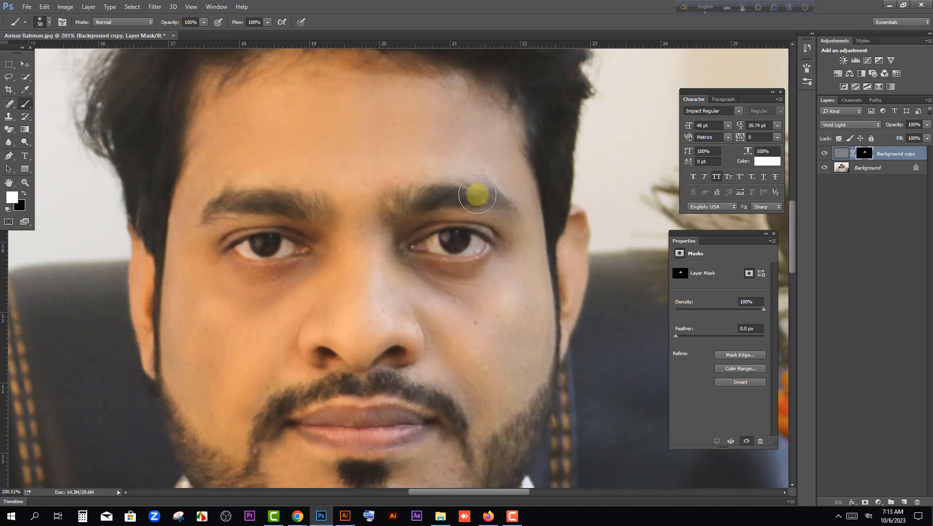
scroll(416, 451, up, 1)
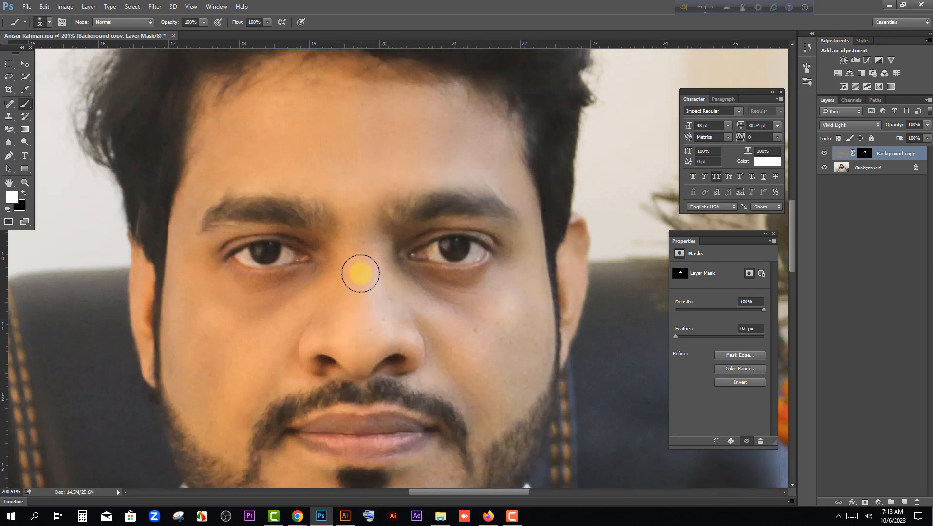
scroll(418, 292, down, 3)
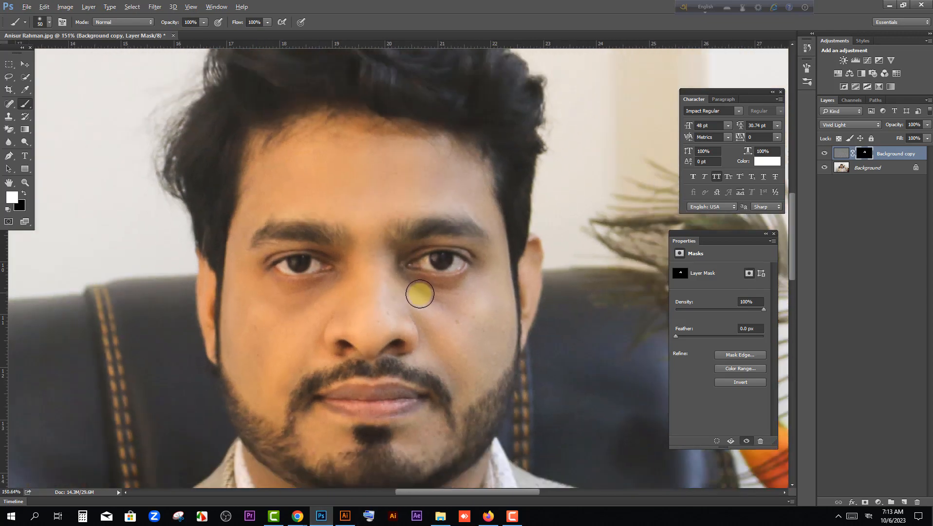
scroll(421, 302, down, 3)
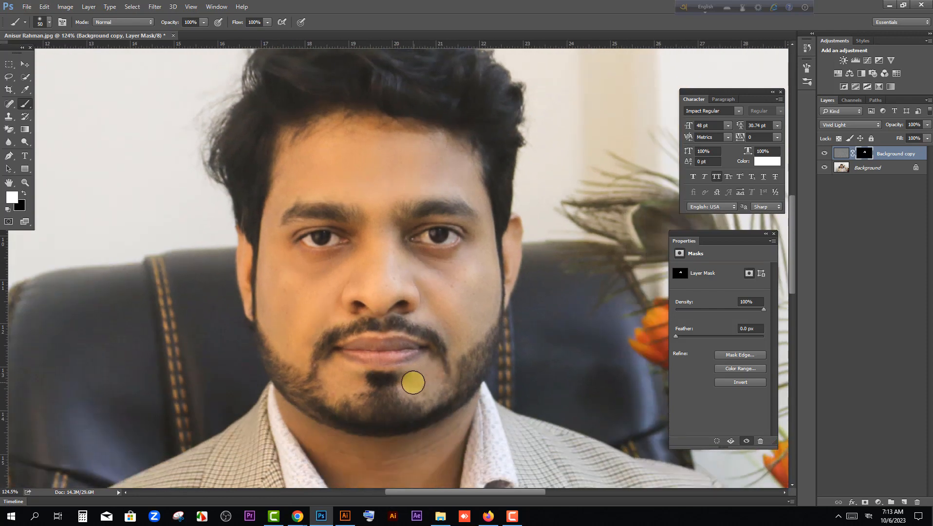
scroll(429, 378, up, 2)
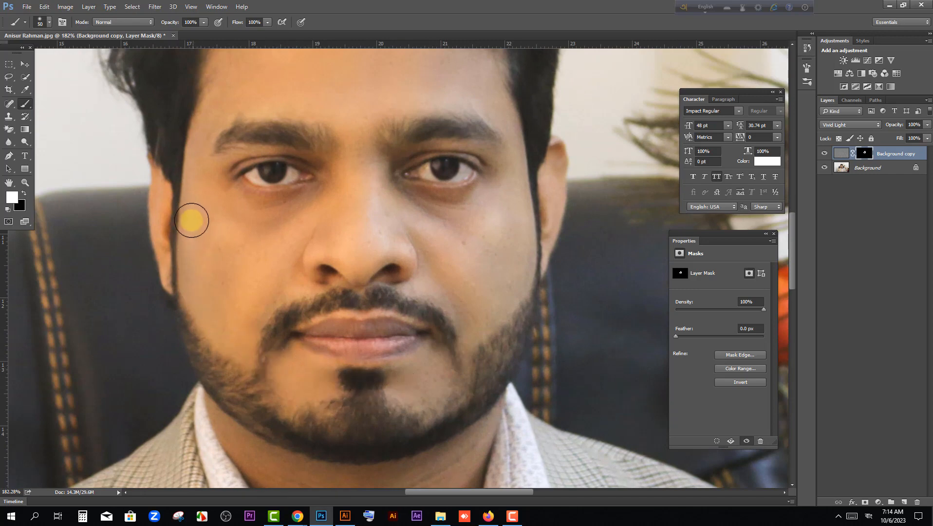
scroll(214, 267, up, 2)
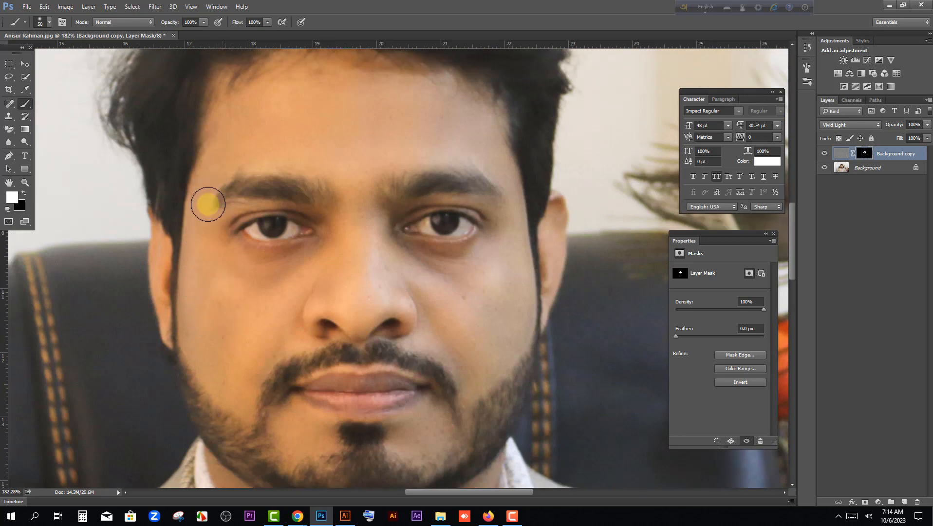
Toggle the Background copy layer's visibility repeatedly to compare the face before and after smoothing
scroll(437, 266, down, 4)
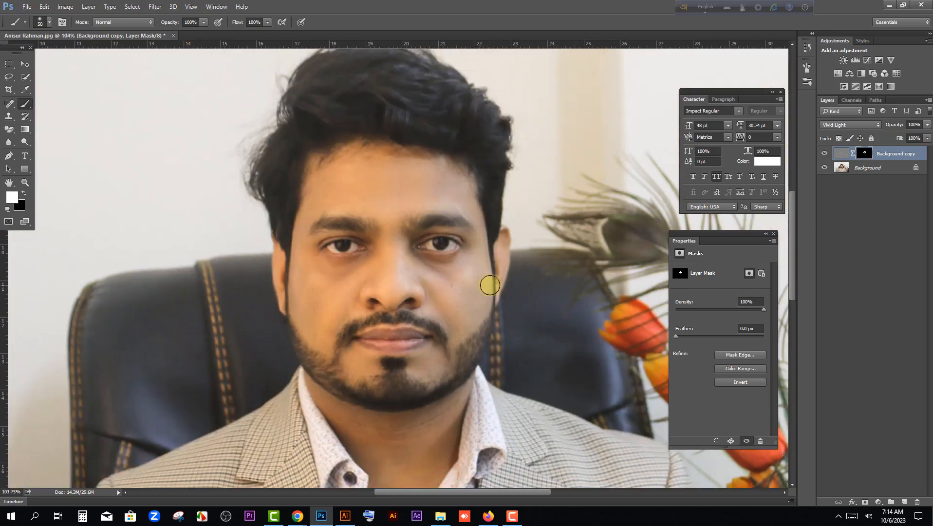
click(825, 153)
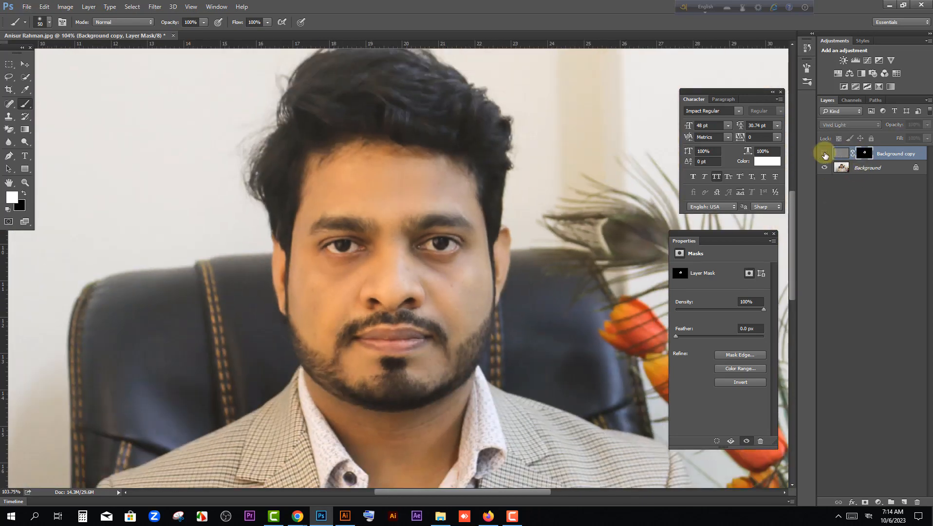
click(824, 154)
click(825, 154)
click(824, 154)
click(824, 154)
click(824, 154)
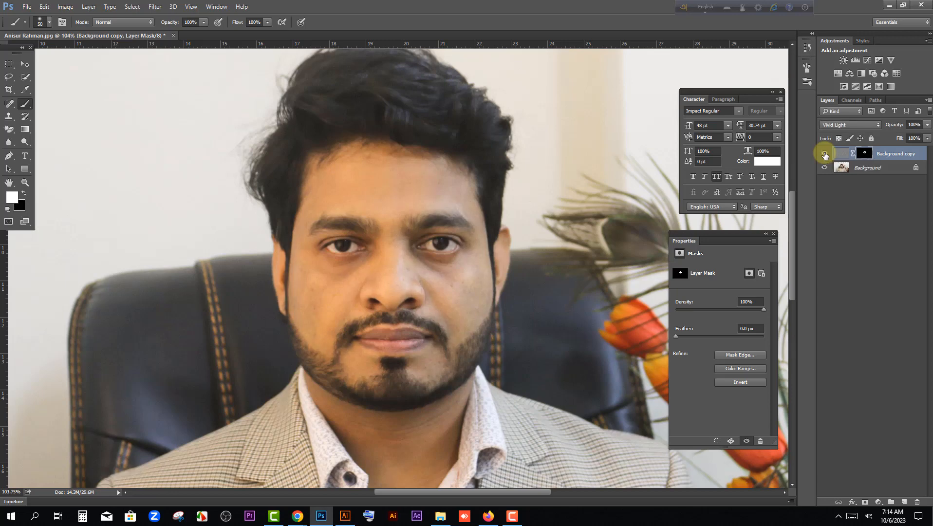
click(825, 154)
click(824, 154)
Make the Background copy layer's mask, not its image, the active painting target
click(841, 155)
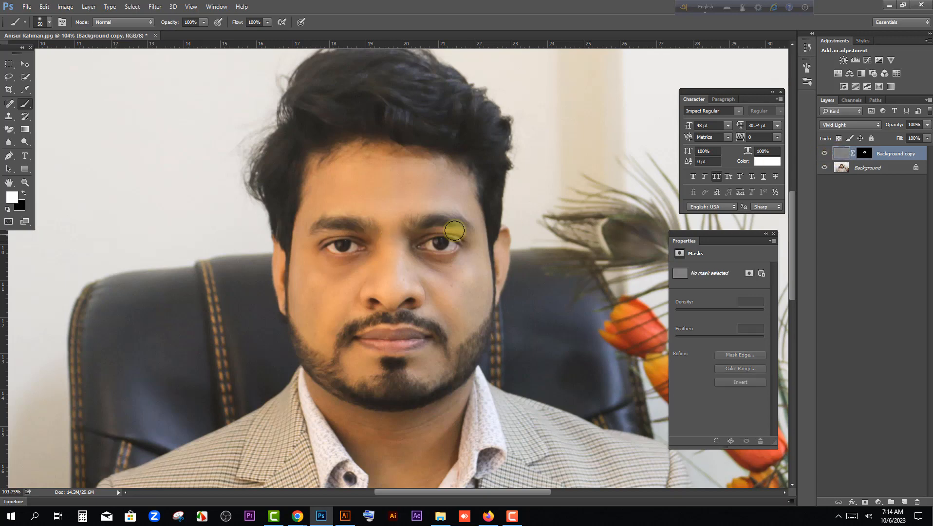
click(863, 155)
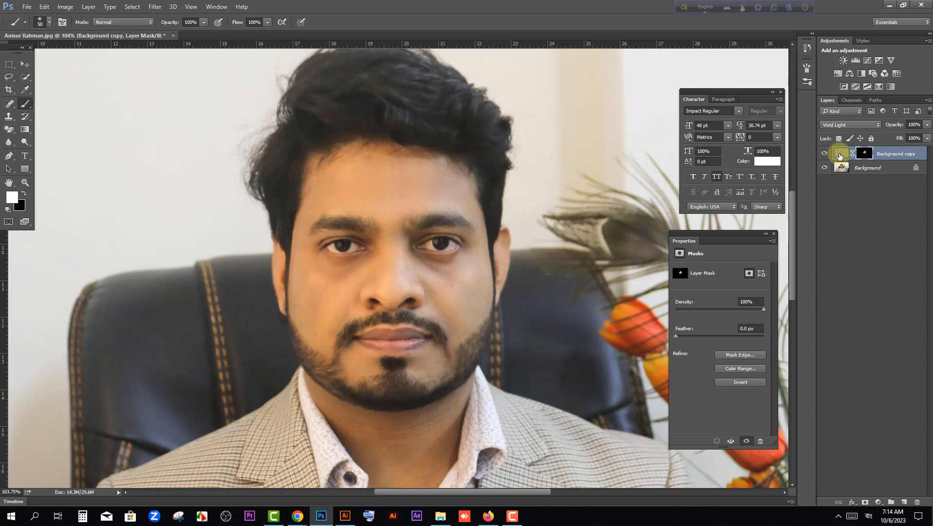
click(864, 154)
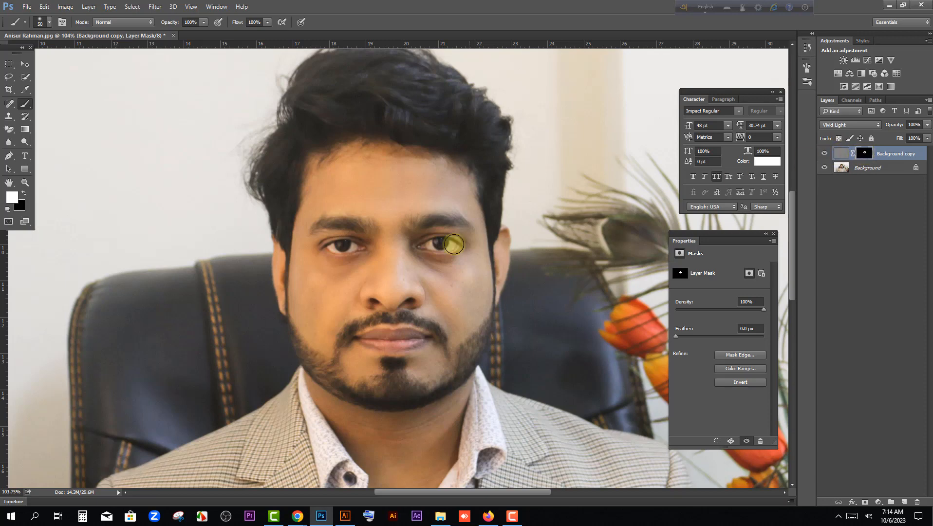
Reselect the Brush tool and check its tip size and hardness settings
scroll(408, 234, up, 2)
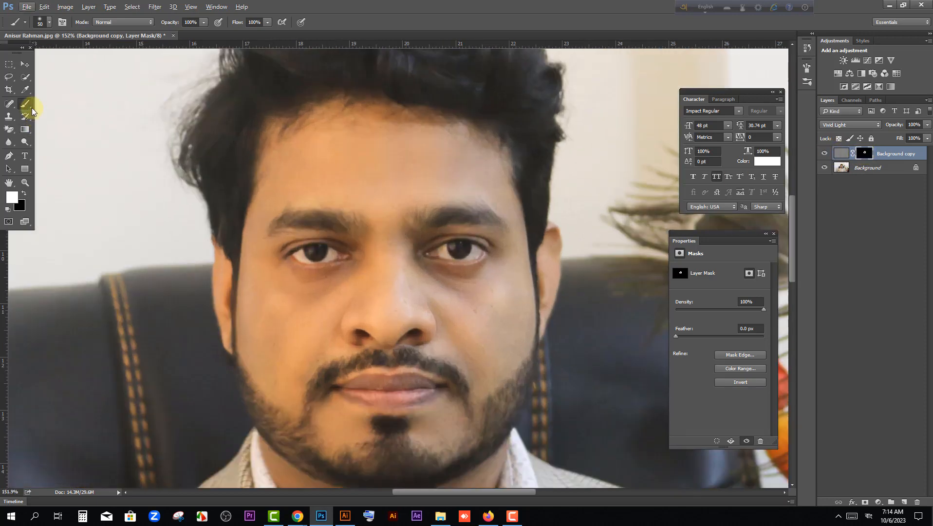
scroll(407, 219, up, 2)
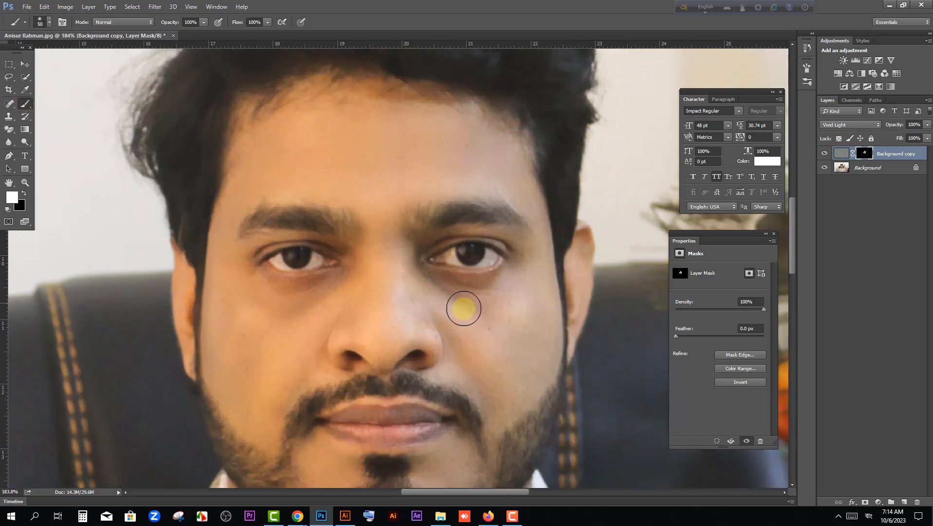
right_click(26, 106)
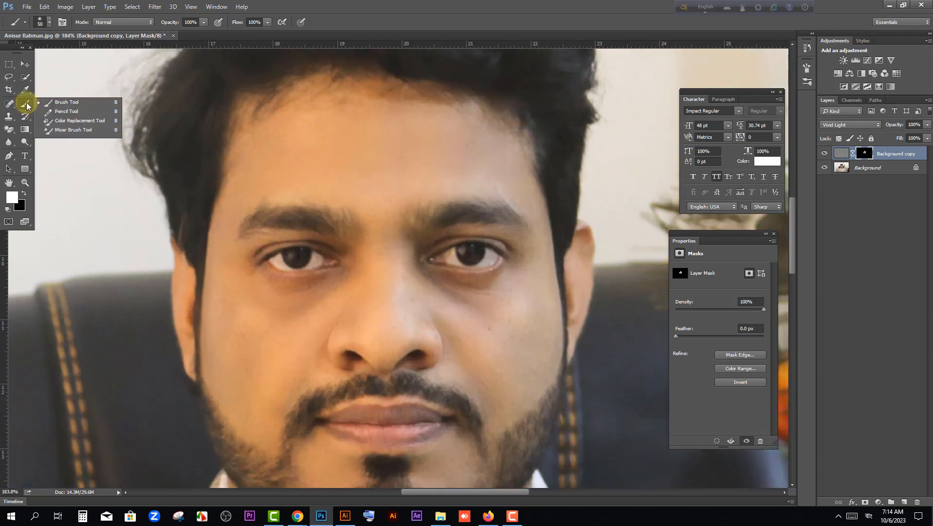
click(58, 101)
click(39, 22)
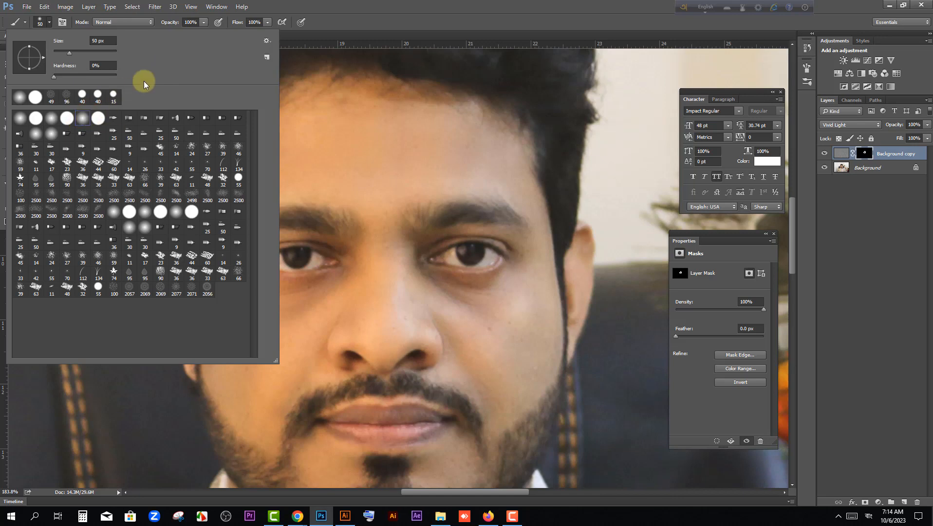
click(307, 37)
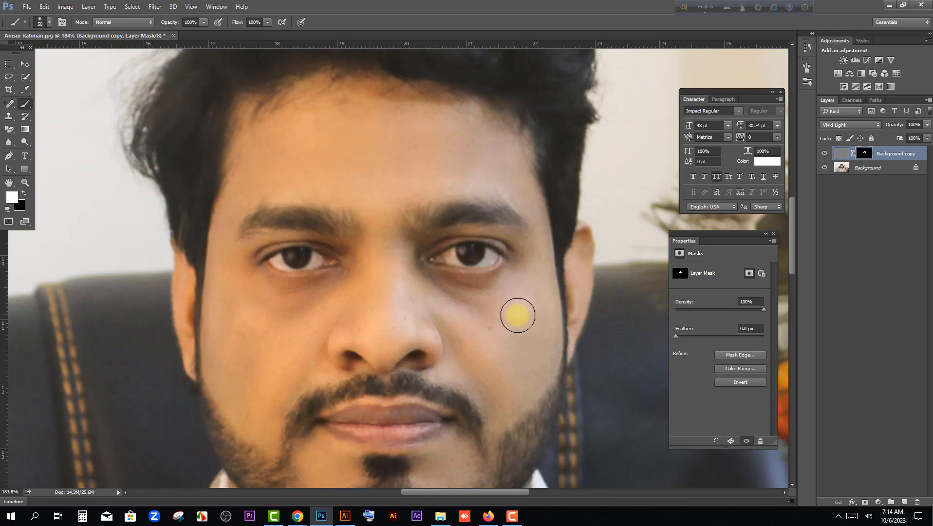
Brush white on the layer mask over the remaining facial skin, including the forehead
scroll(526, 305, down, 1)
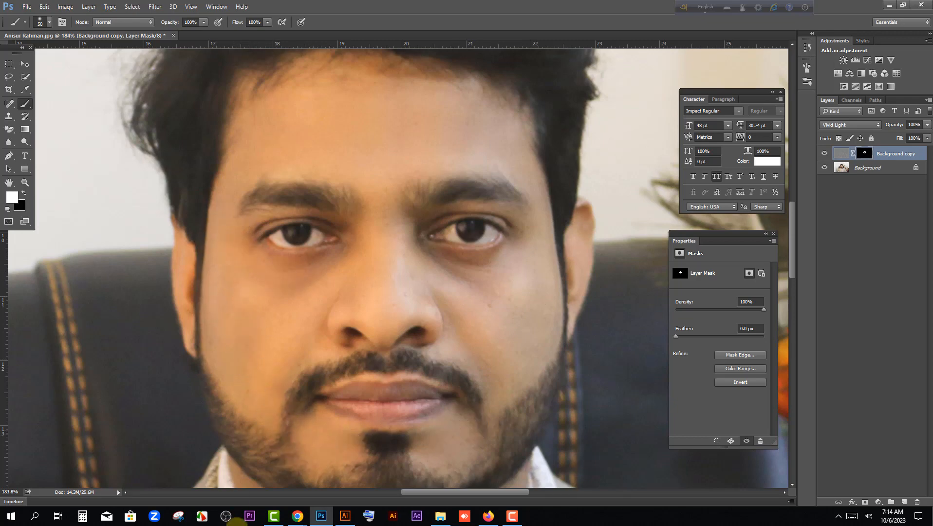
scroll(2, 475, up, 3)
scroll(3, 475, up, 1)
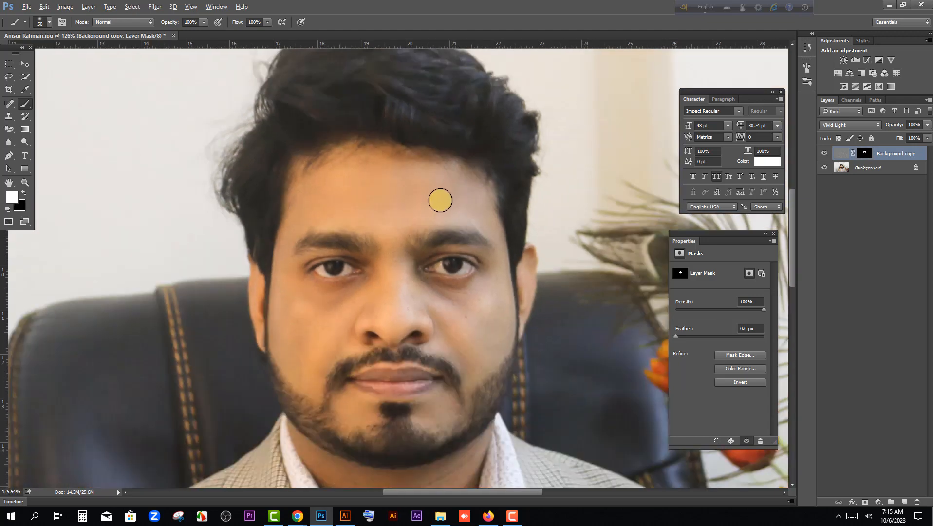
scroll(435, 204, down, 2)
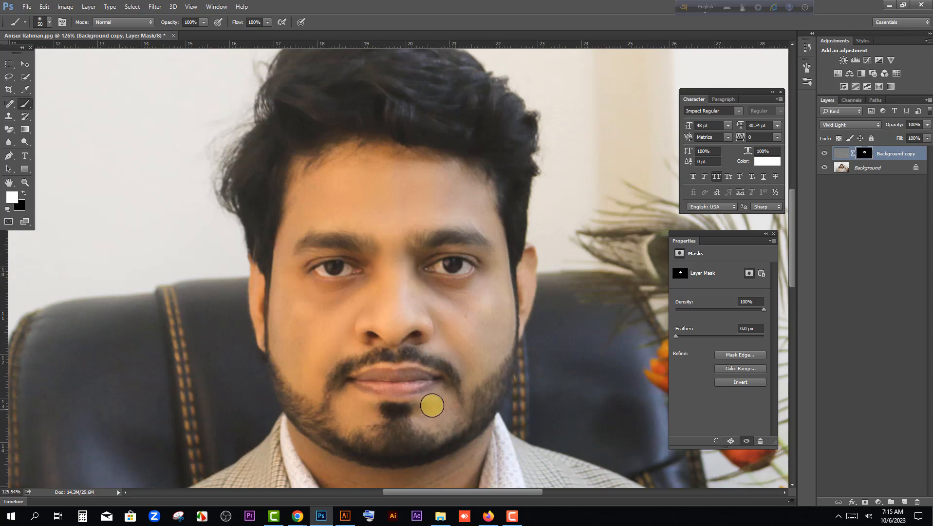
Compare the portrait with the Background copy layer hidden and shown, and examine the smoothed skin up close
scroll(424, 316, down, 3)
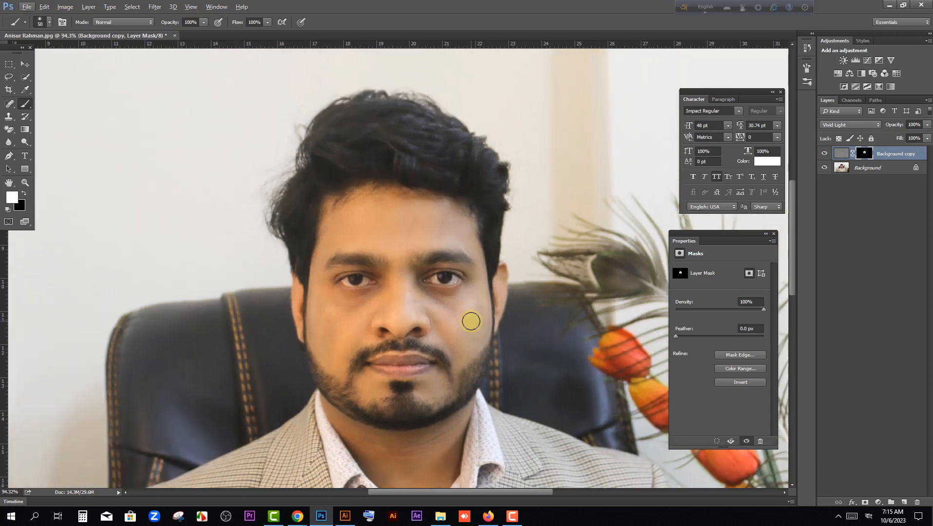
click(825, 153)
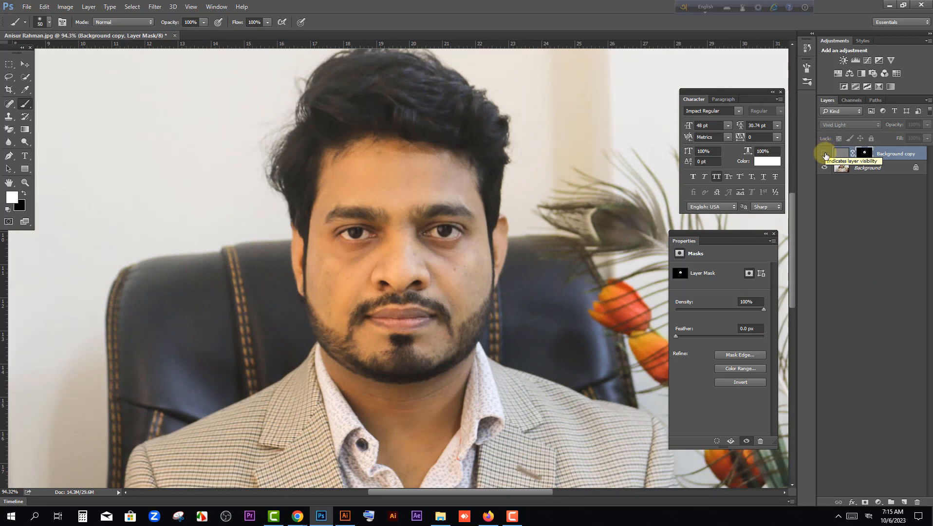
click(825, 155)
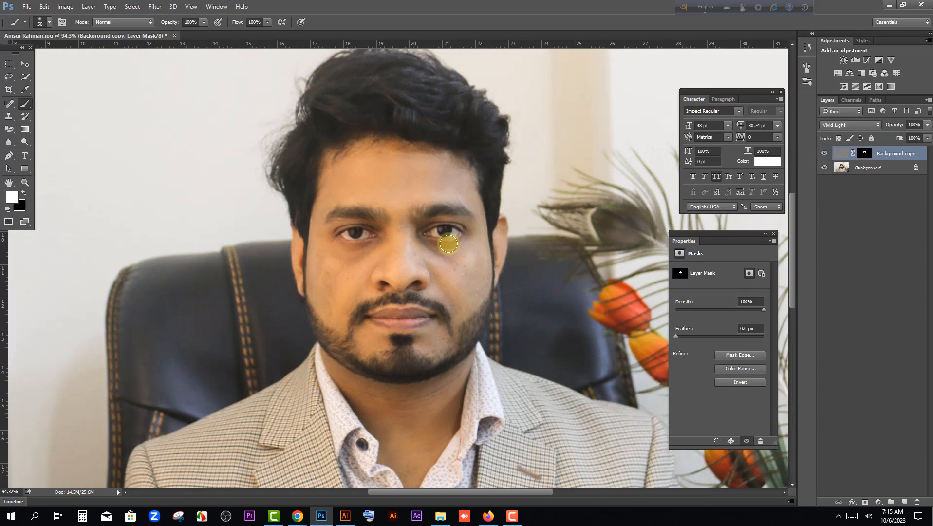
scroll(464, 230, up, 3)
scroll(487, 248, up, 1)
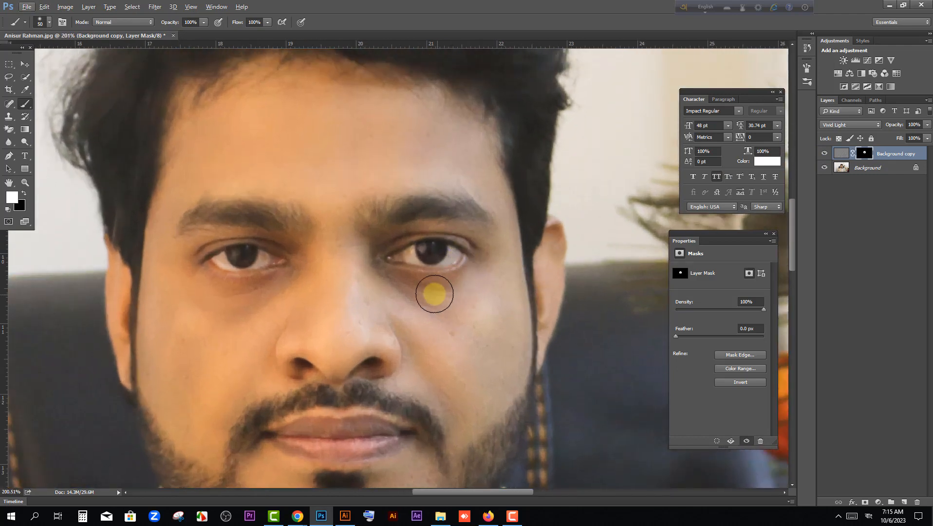
scroll(490, 321, down, 3)
scroll(490, 318, down, 2)
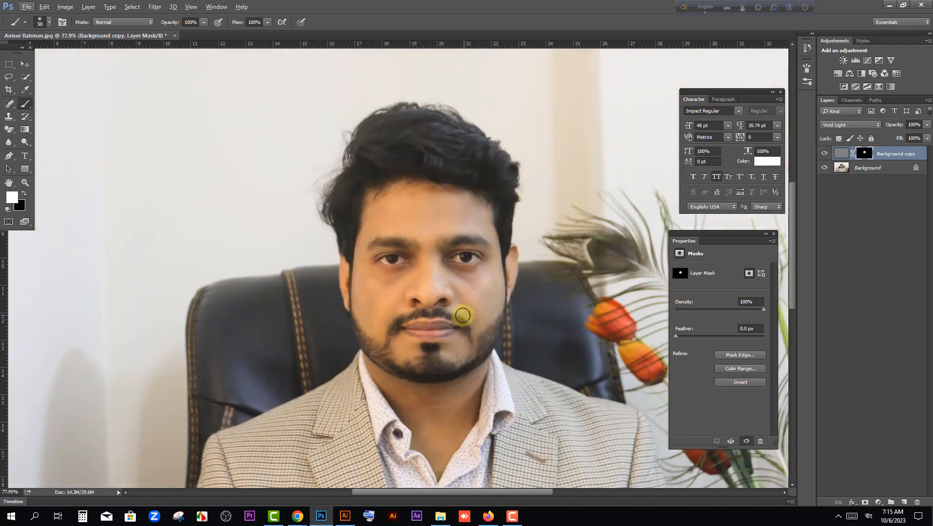
drag(463, 316, 440, 313)
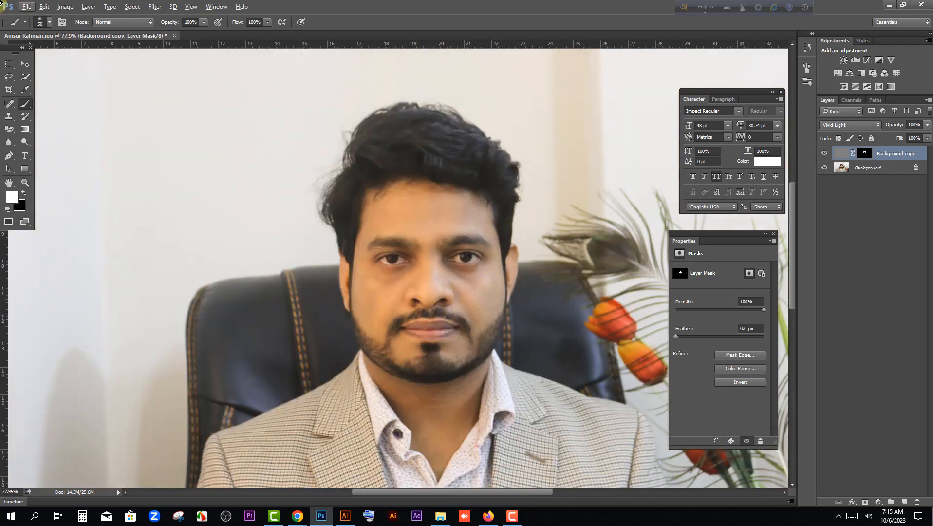